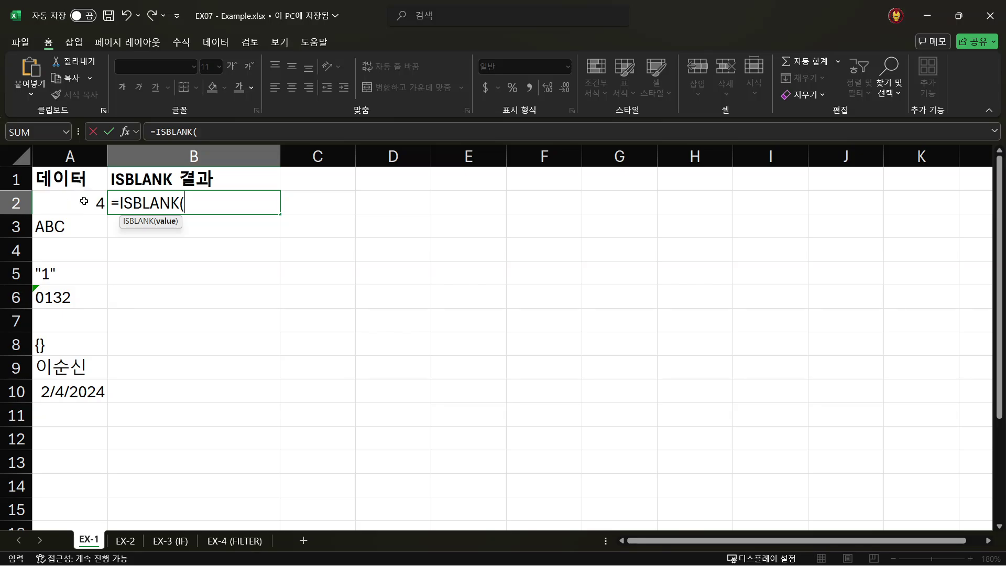
Step: Complete the formula in B2 as =ISBLANK(A2) to test whether the first data cell is empty
click(67, 203)
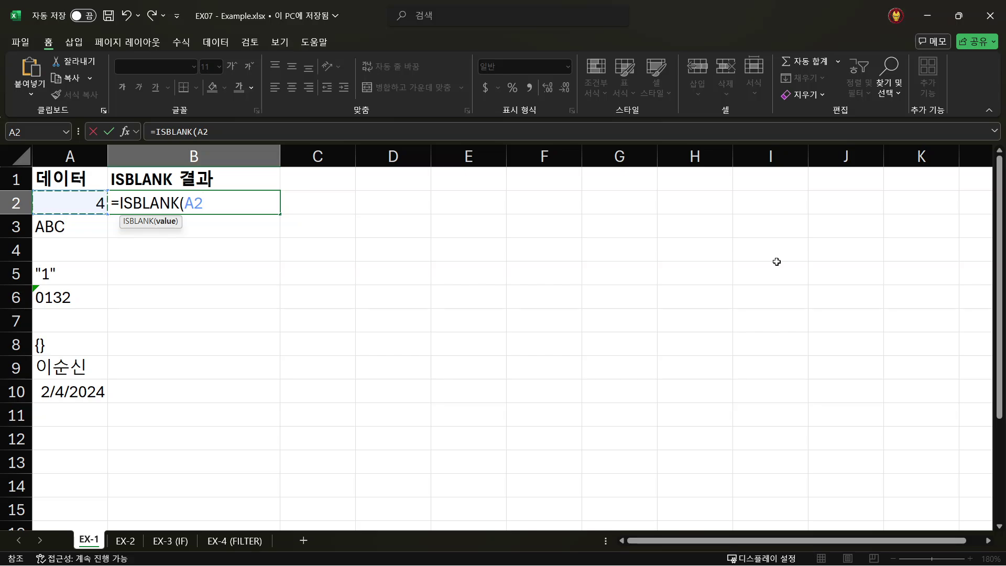
text())
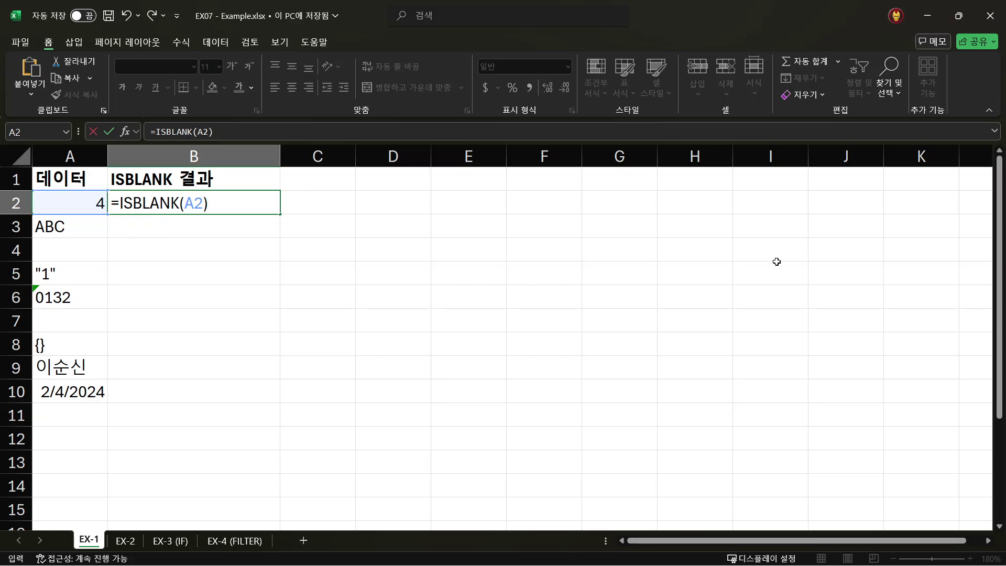
key(Return)
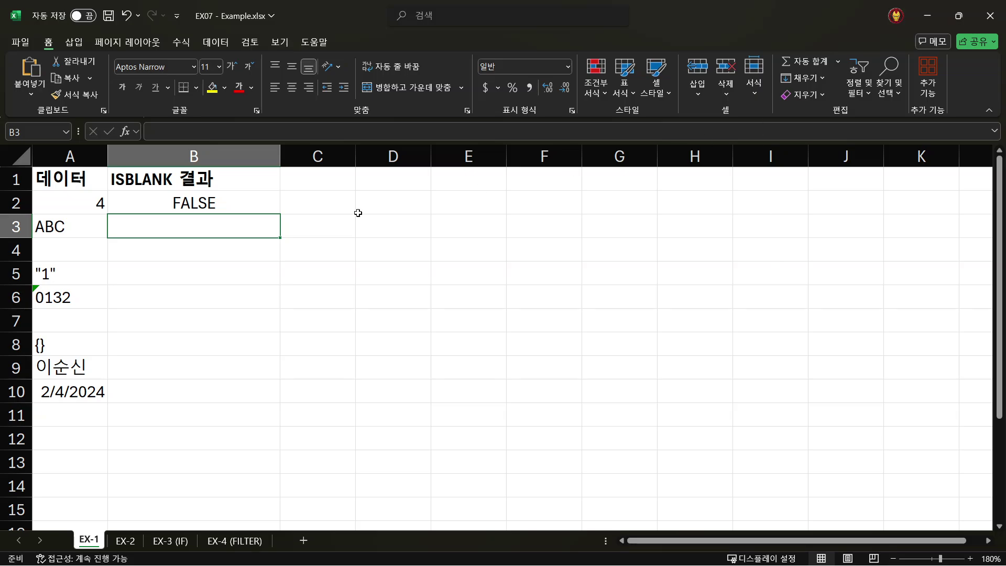
Step: Copy the ISBLANK formula from B2 down through B10
click(246, 202)
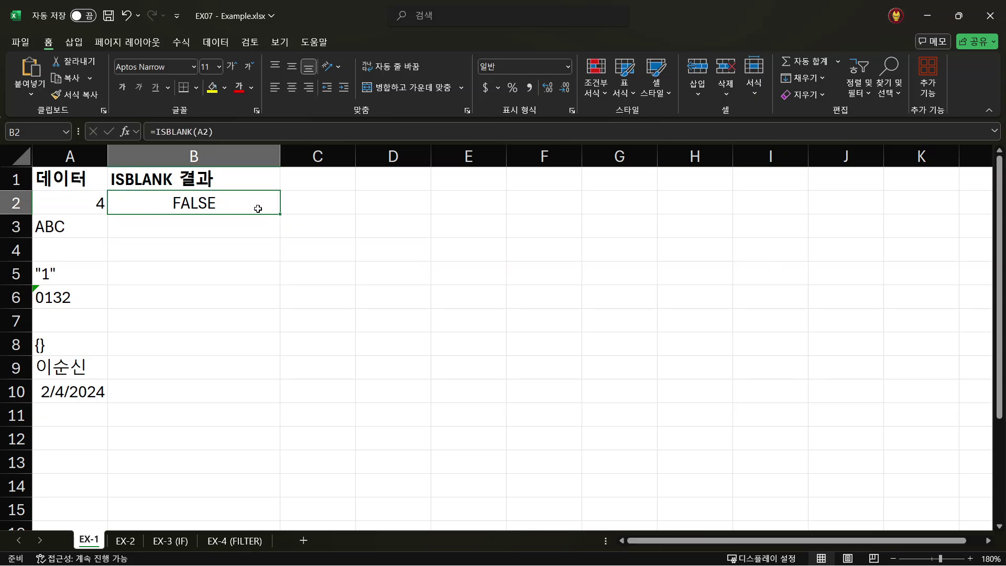
click(55, 203)
click(232, 206)
drag(279, 215, 279, 215)
drag(279, 214, 278, 402)
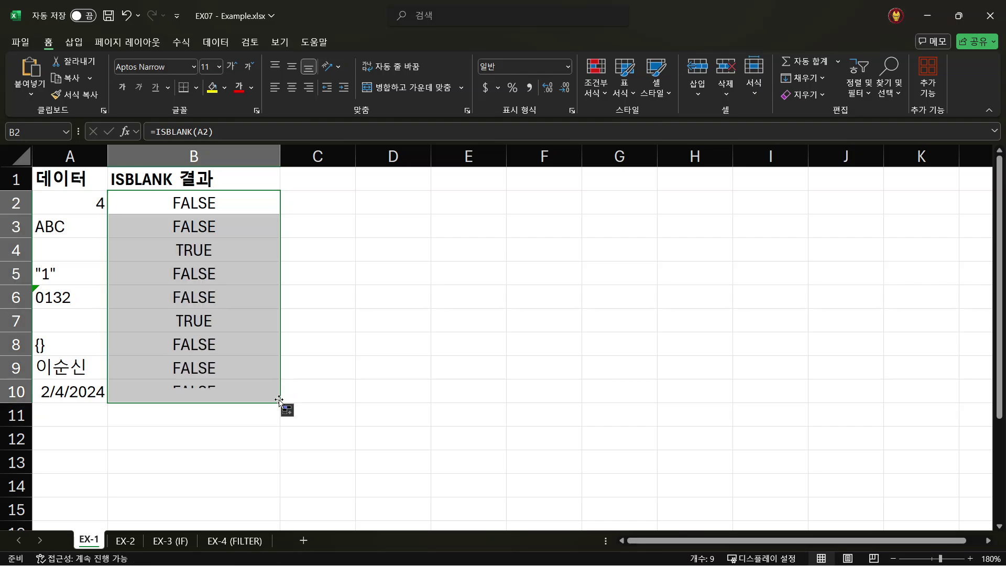
Step: Compare the data entries in A2:A10 with their ISBLANK results in column B, including the empty cells A4 and A7
click(227, 203)
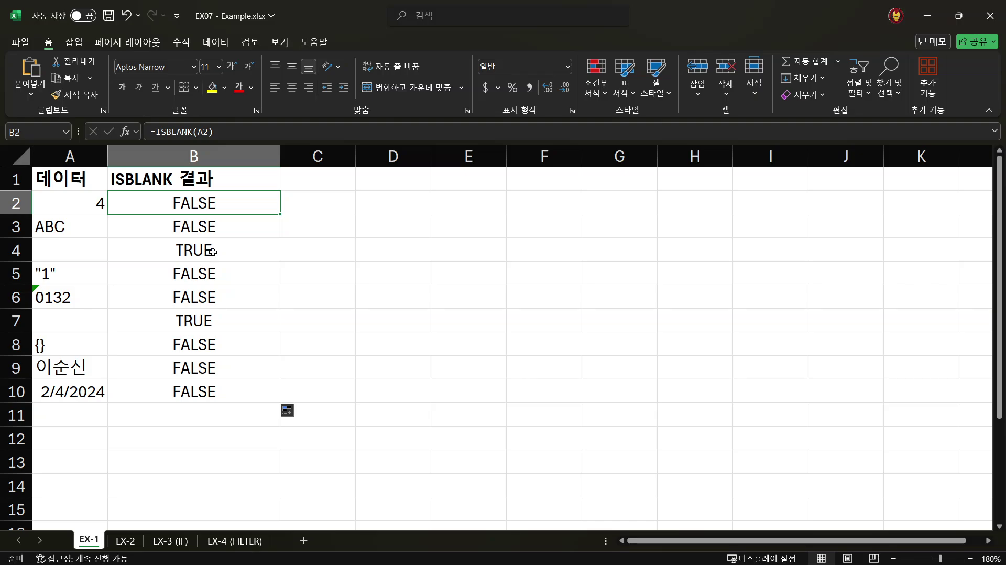
click(53, 227)
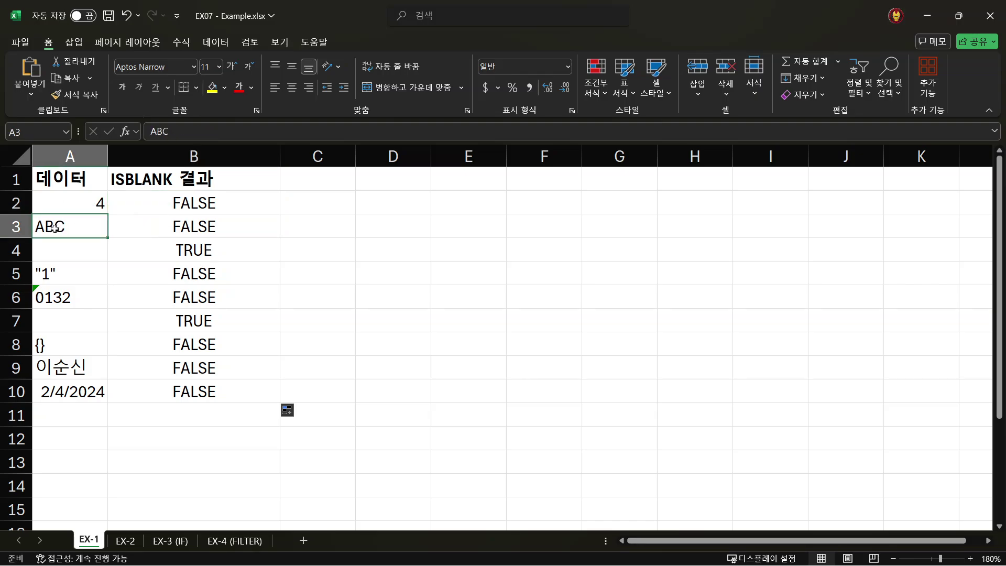
click(219, 227)
click(42, 252)
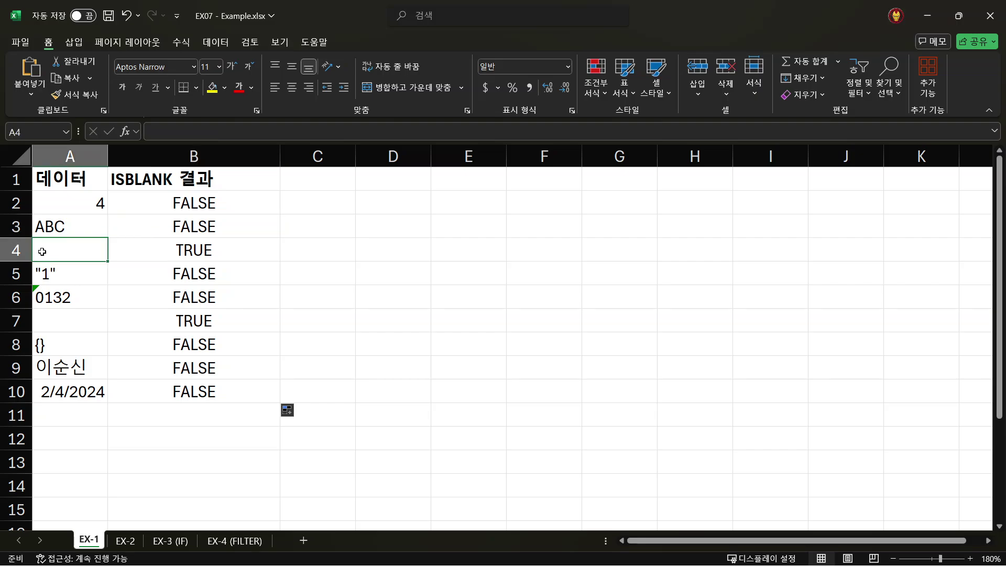
click(220, 247)
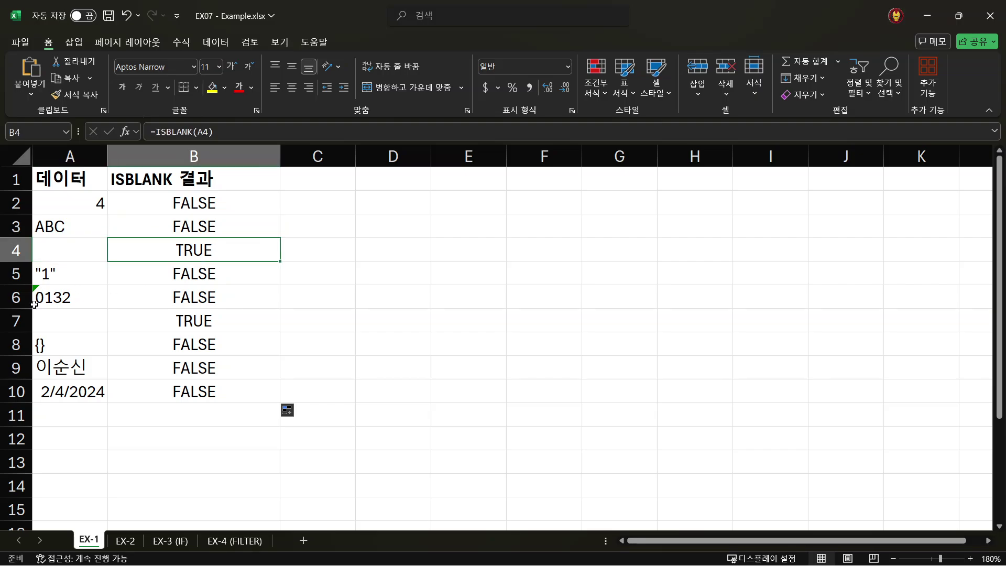
click(62, 297)
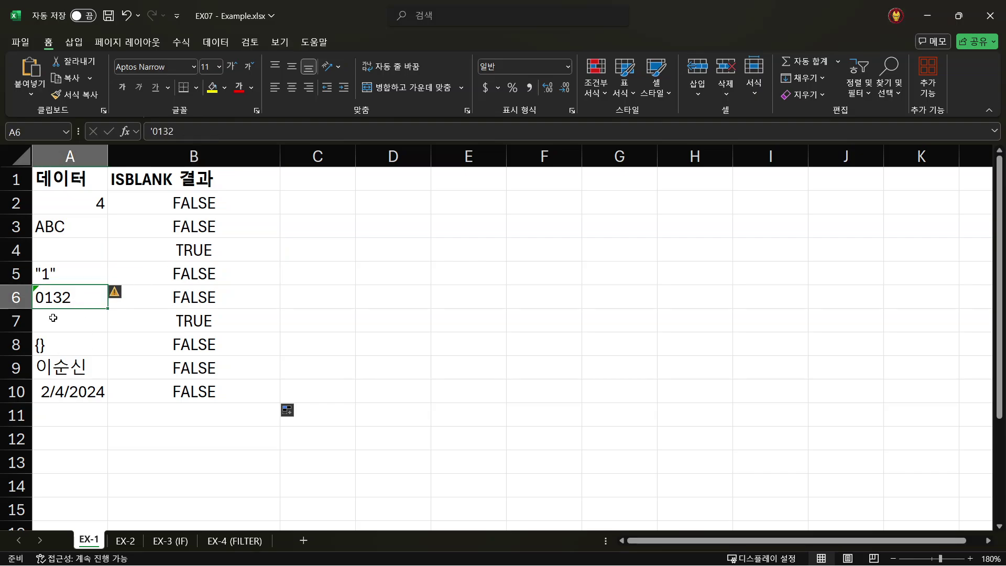
click(78, 367)
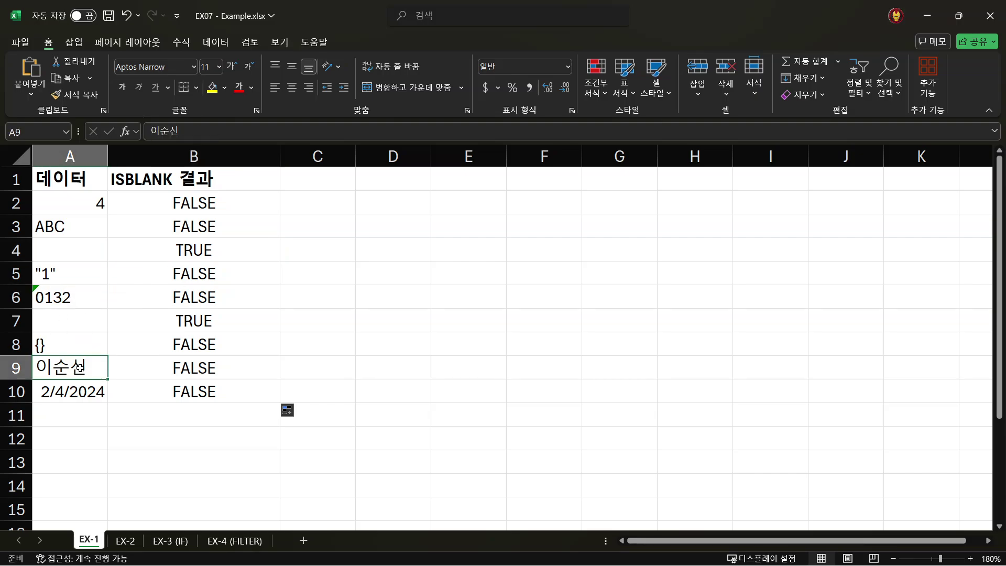
click(54, 345)
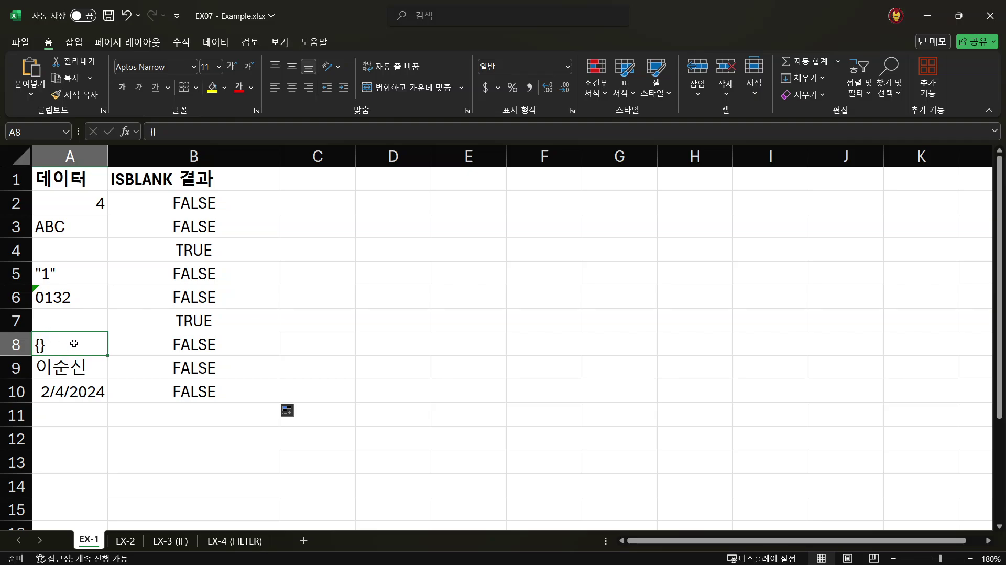
click(71, 394)
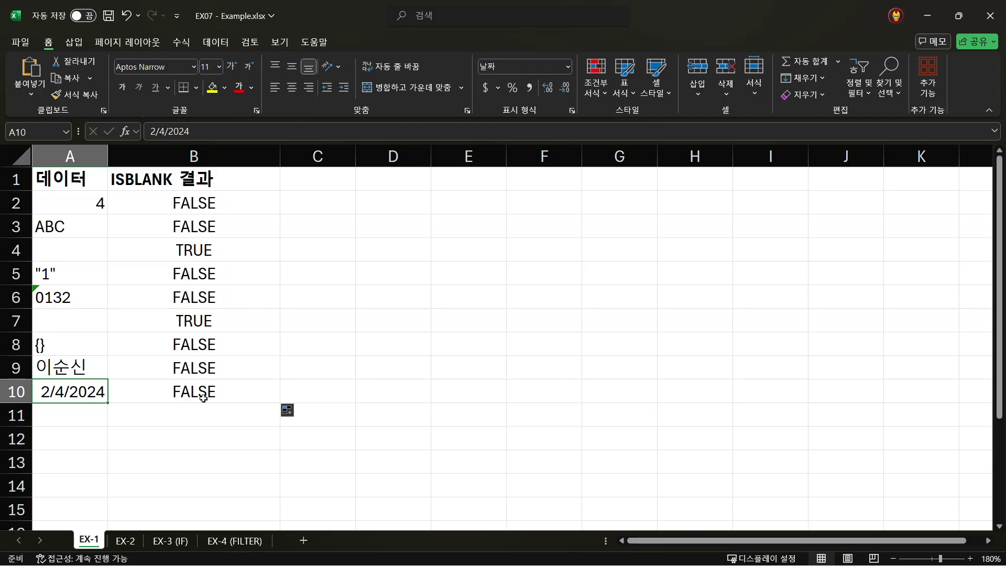
drag(203, 398, 169, 342)
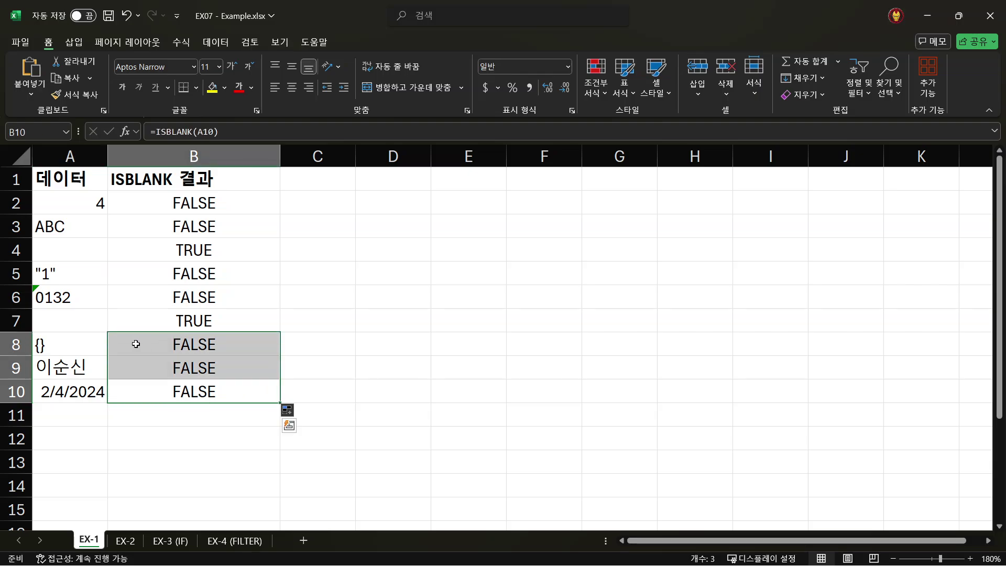
click(67, 322)
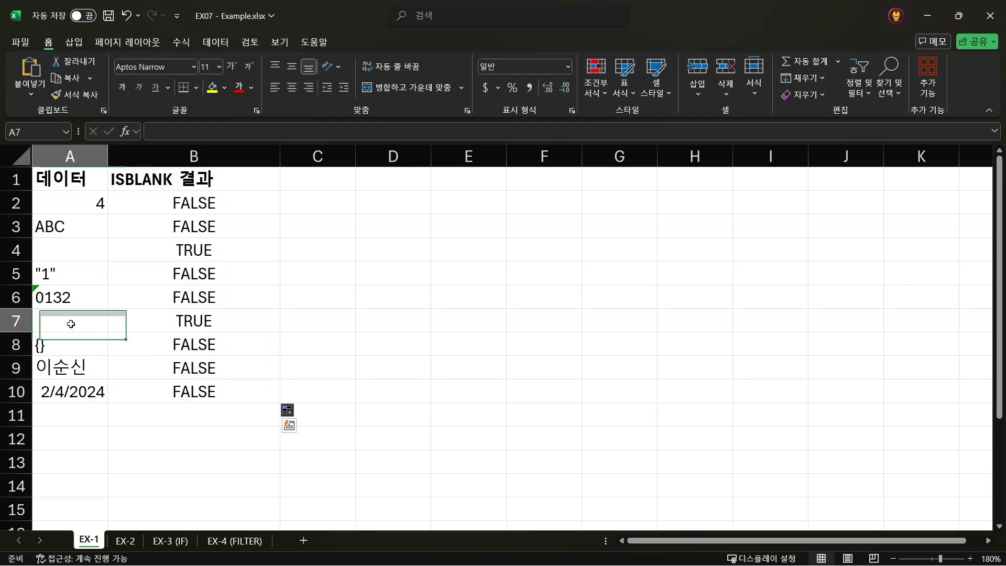
click(175, 318)
click(62, 252)
click(63, 174)
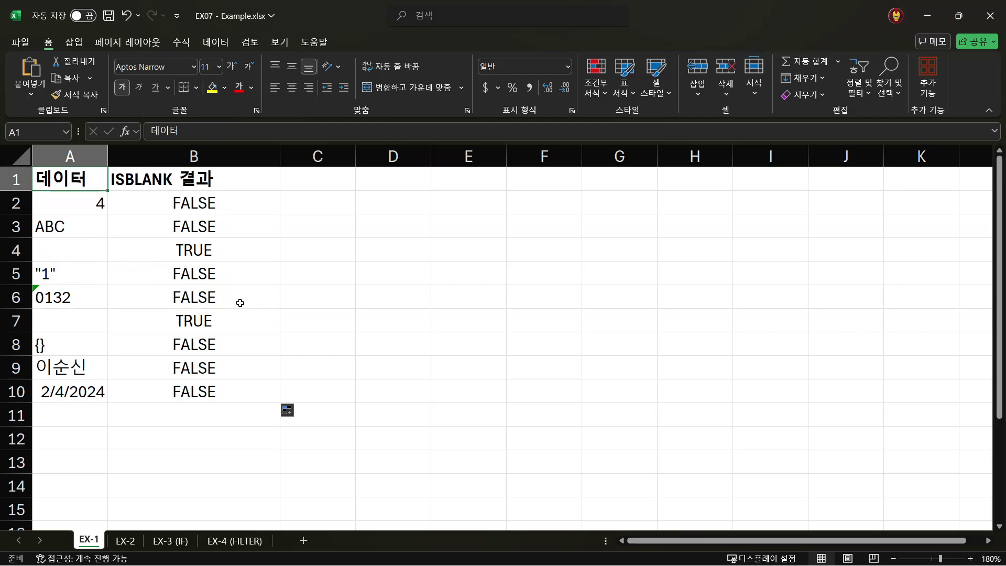
Step: Open the EX-2 sheet and examine the data range A2:A12, picking out its empty cells
click(123, 542)
click(76, 183)
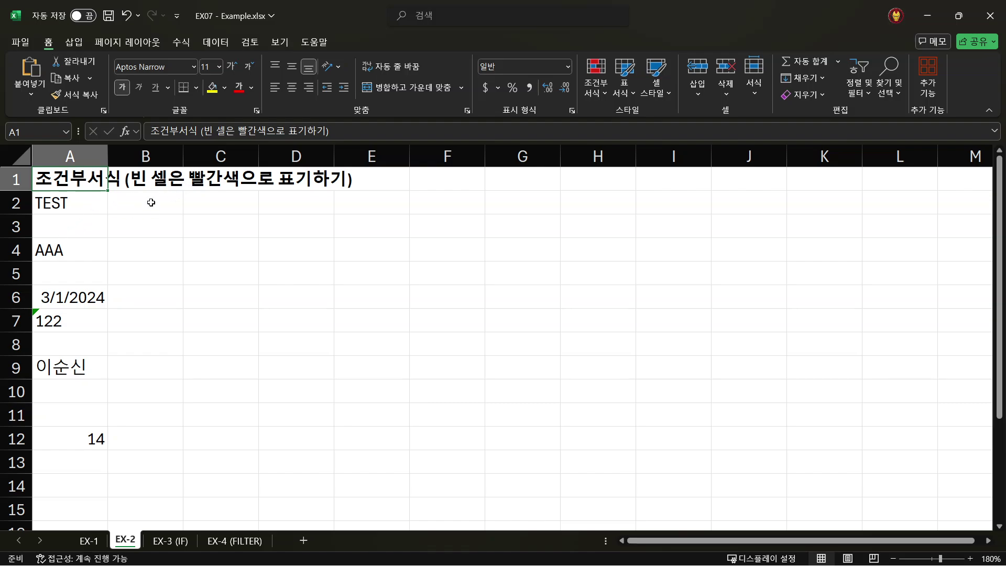
drag(65, 203, 92, 440)
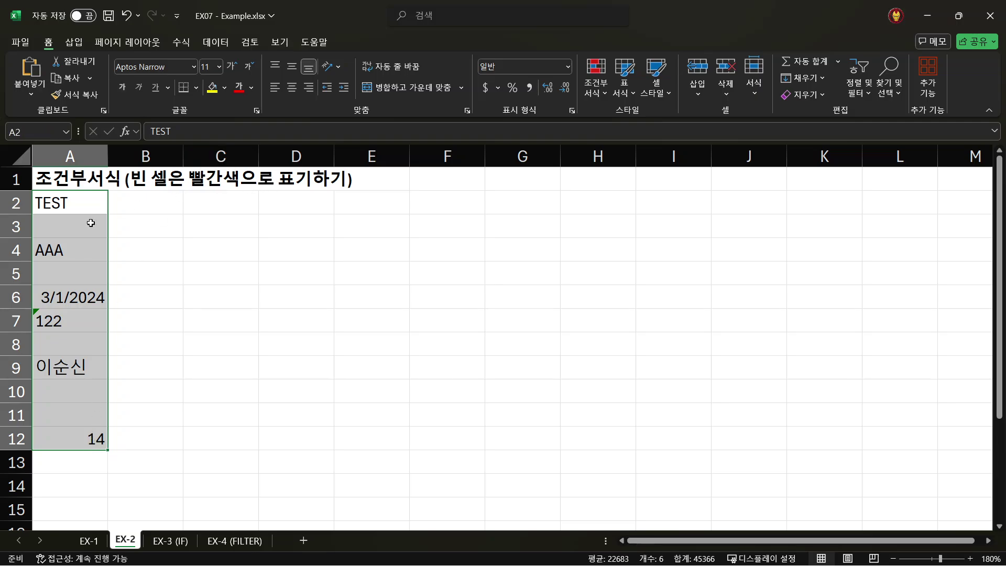
click(62, 229)
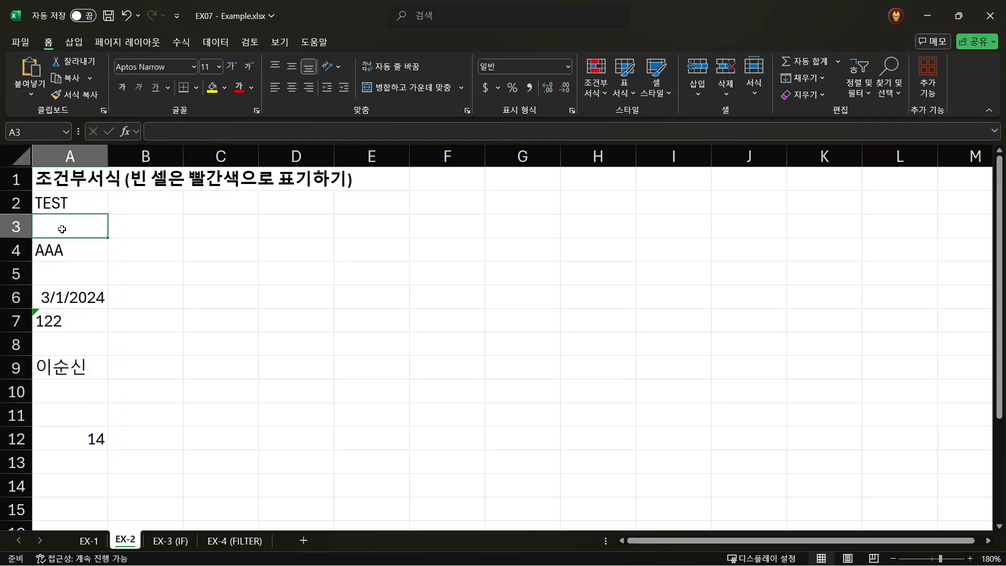
ctrl+click(61, 275)
ctrl+click(67, 340)
mouse_move(79, 400)
mouse_down()
mouse_move(74, 432)
mouse_move(84, 414)
mouse_up()
Step: Create a formula-based conditional formatting rule for A2:A12 using the formula =isblank(A2)
click(70, 202)
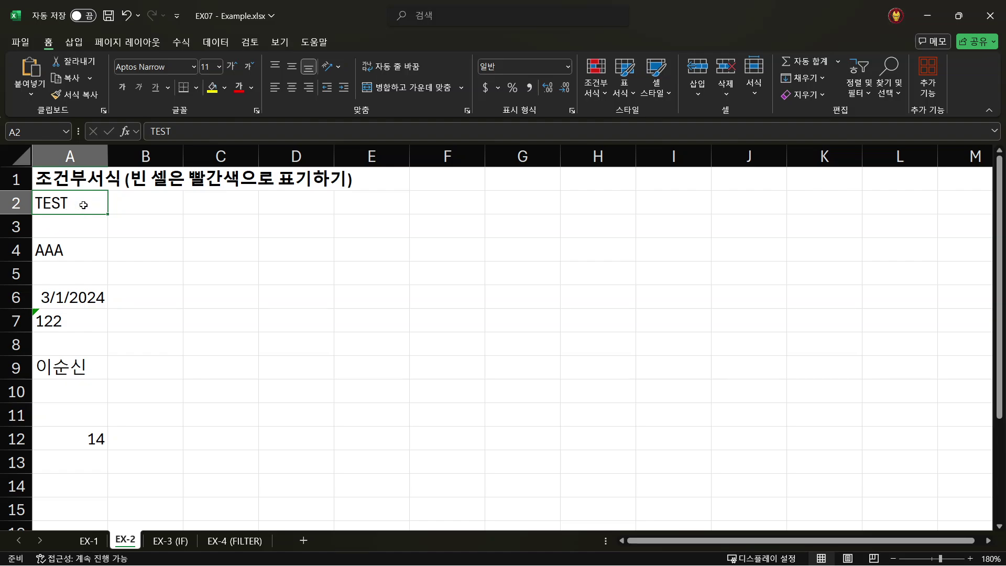
drag(82, 205, 71, 442)
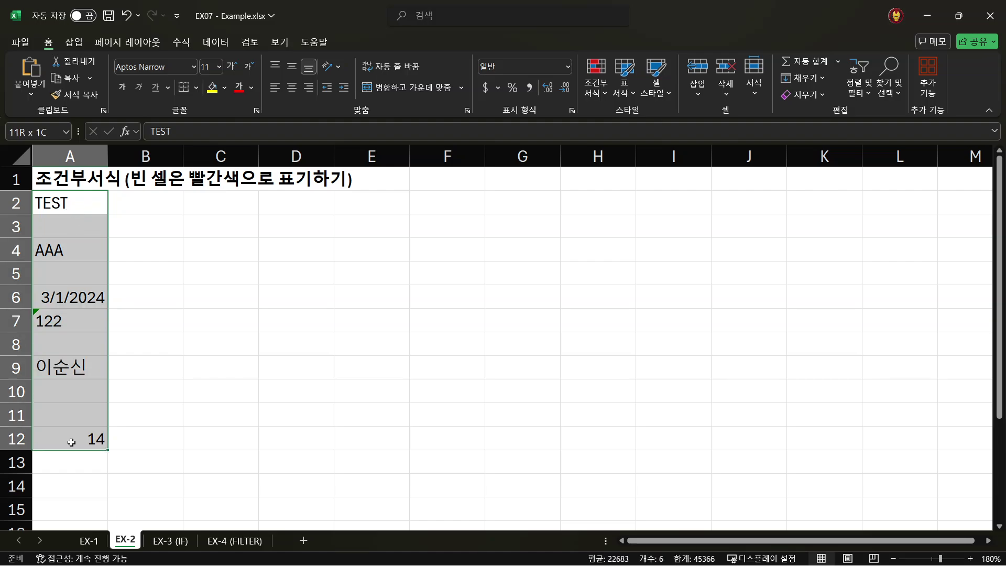
click(596, 93)
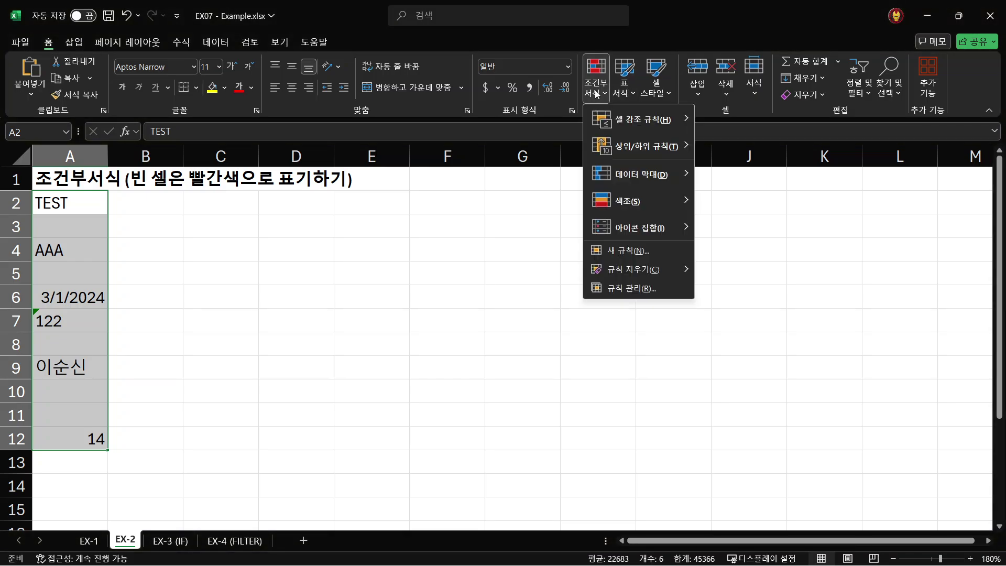
click(631, 251)
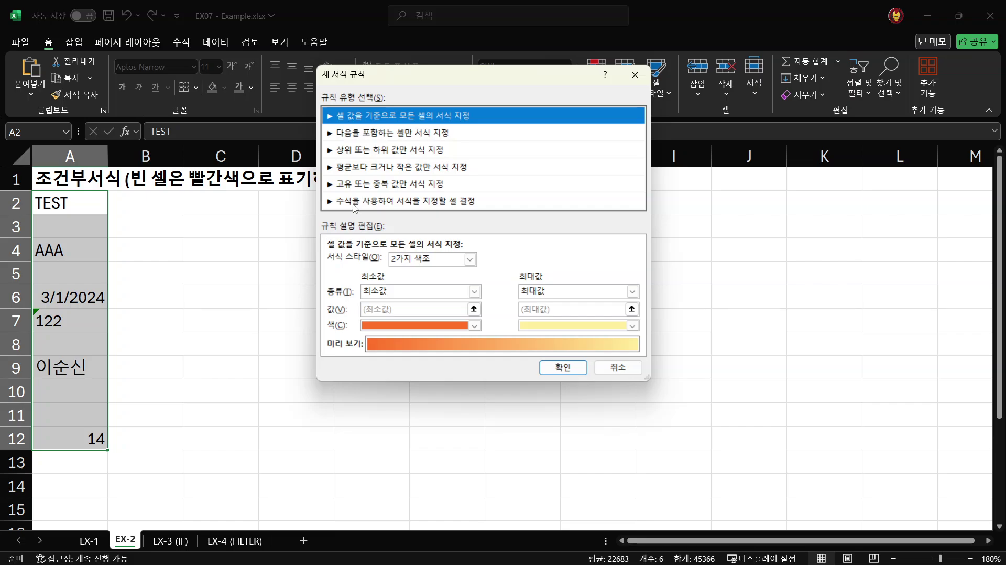
click(397, 201)
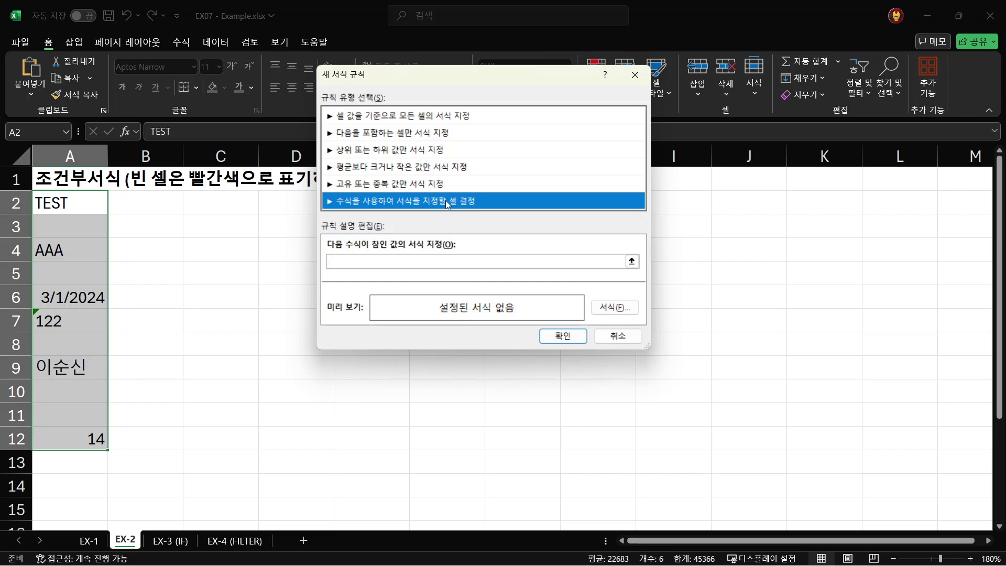
click(351, 259)
click(348, 262)
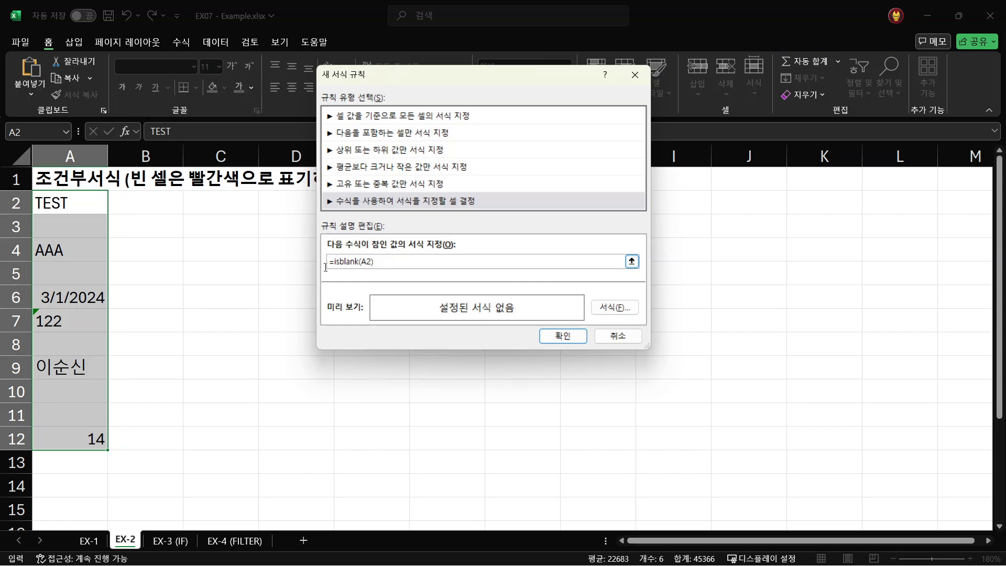
drag(326, 267, 365, 254)
click(379, 261)
drag(377, 261, 327, 262)
click(376, 260)
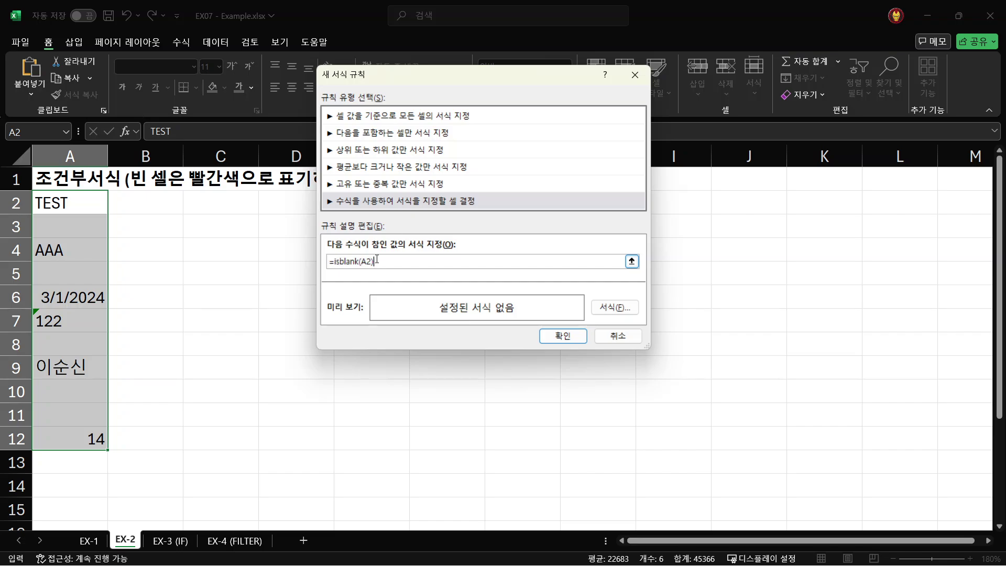
Step: Give the conditional formatting rule a solid red background fill and apply it to the selected range
click(619, 309)
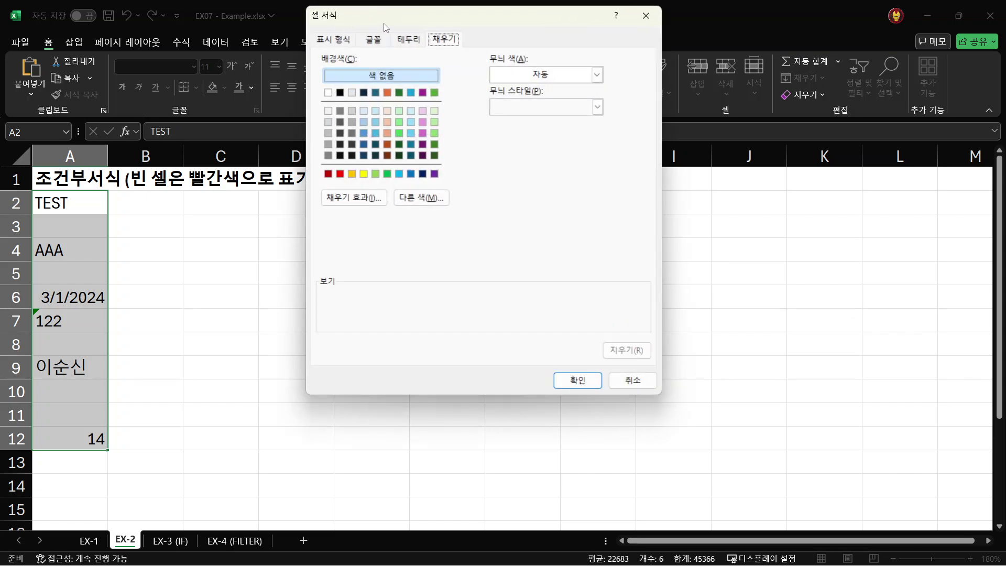
click(326, 41)
click(373, 40)
click(409, 40)
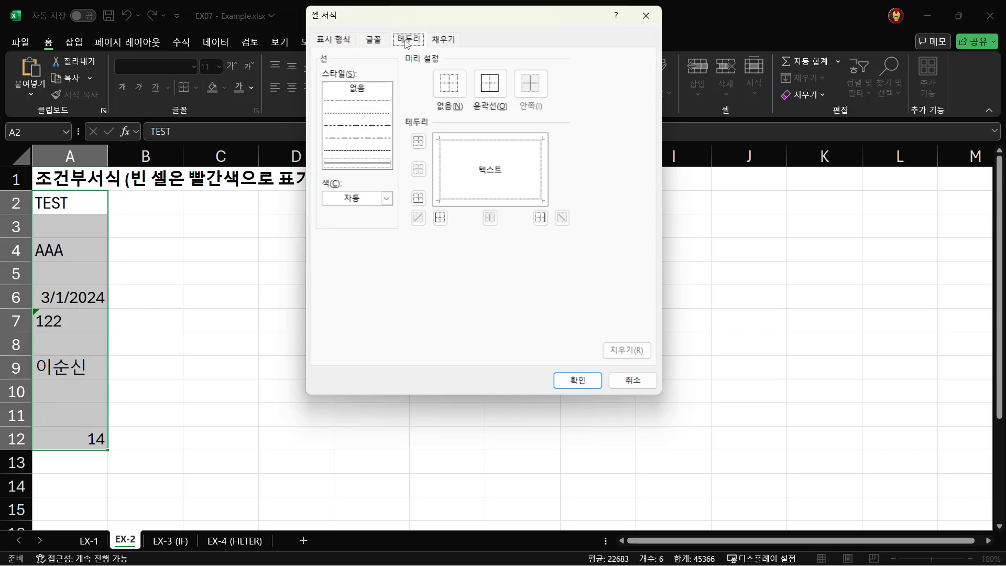
click(444, 41)
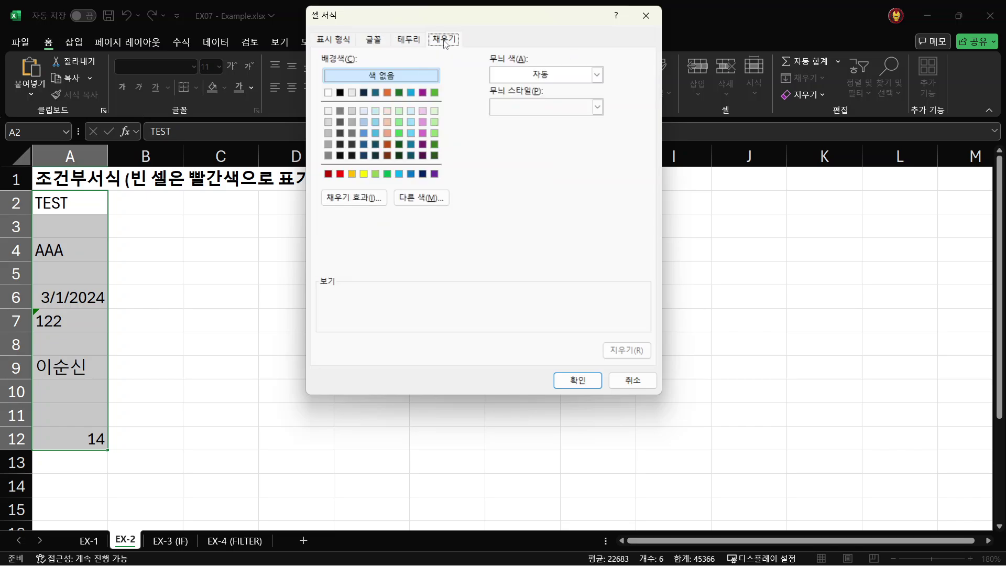
click(340, 173)
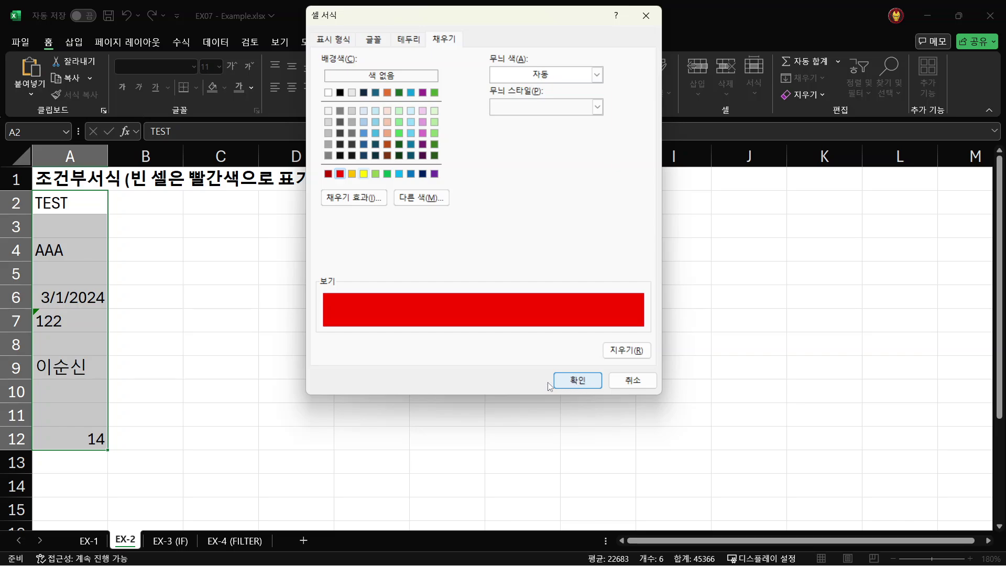
click(578, 380)
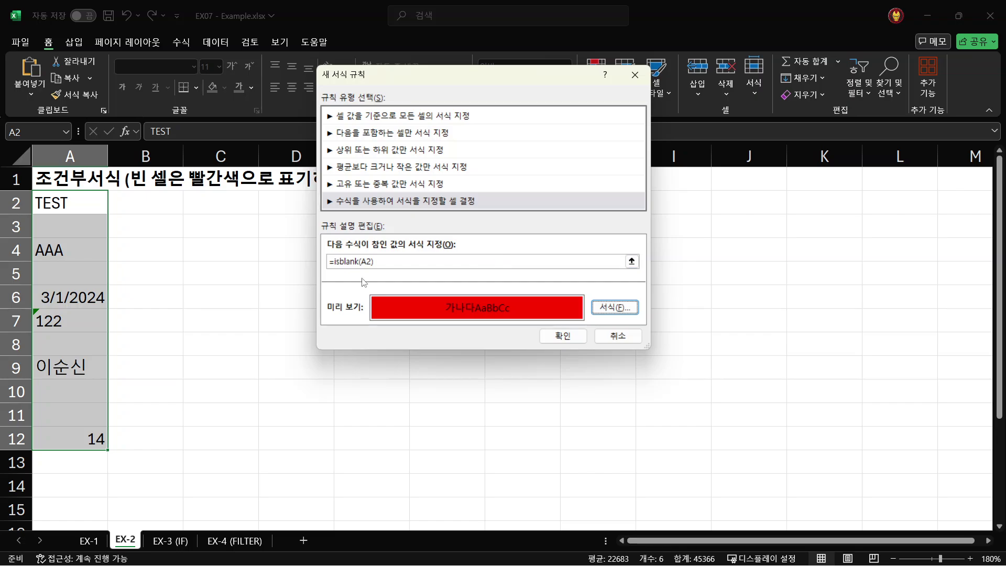
click(394, 261)
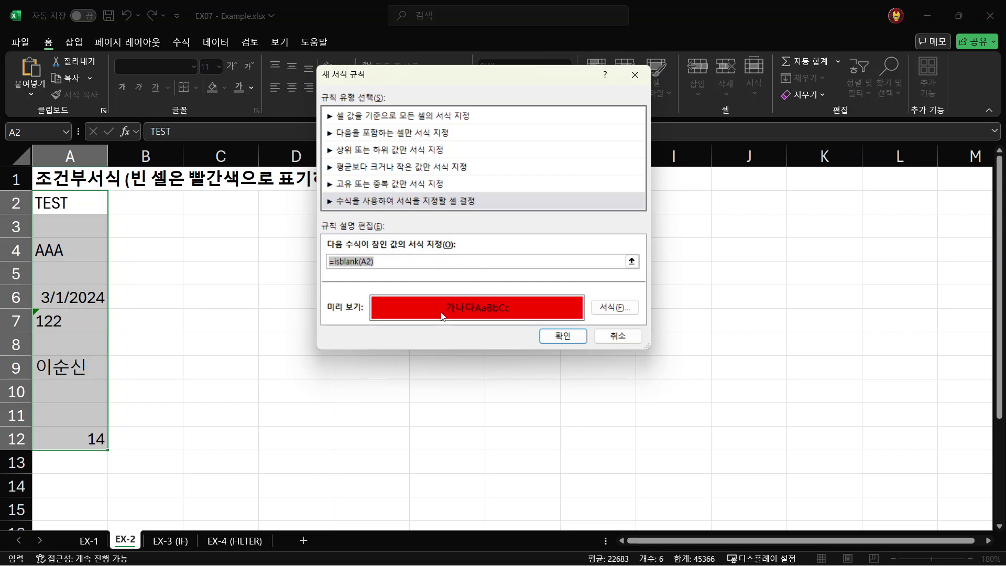
click(564, 337)
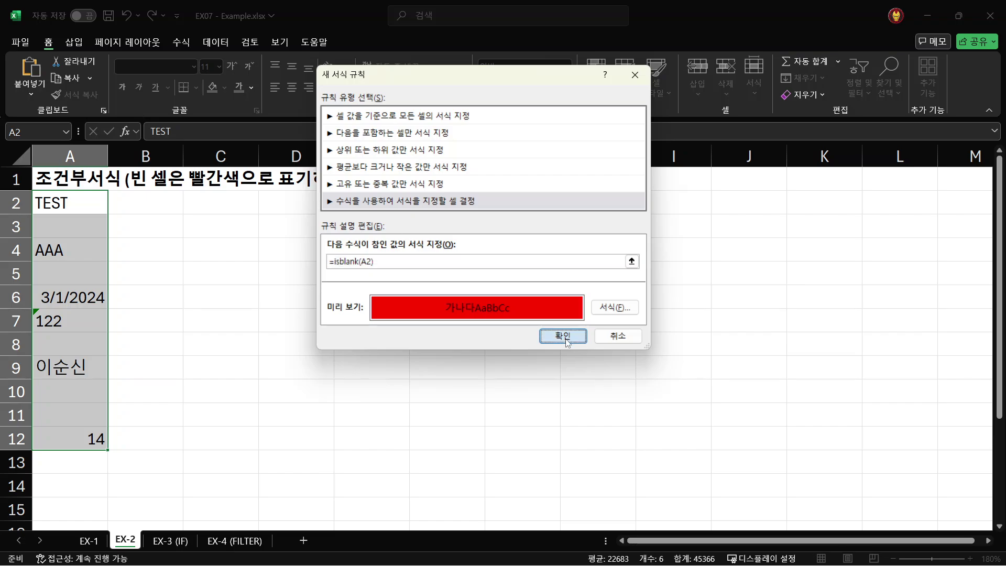
Step: Compare the filled cells in A2:A12 with the empty cells A3, A5, A8, A10 and A11 to check the red conditional formatting
click(66, 205)
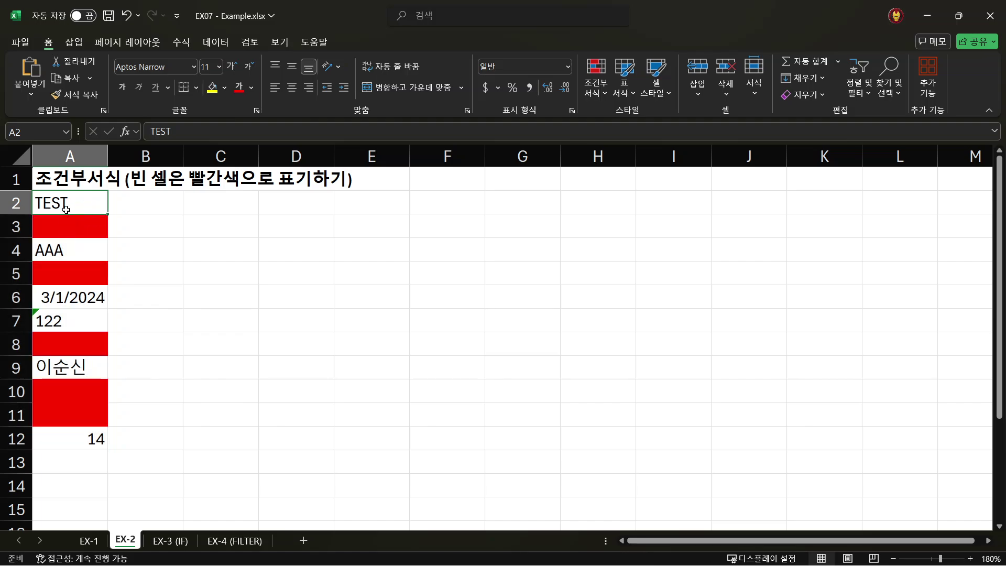
click(64, 255)
click(81, 297)
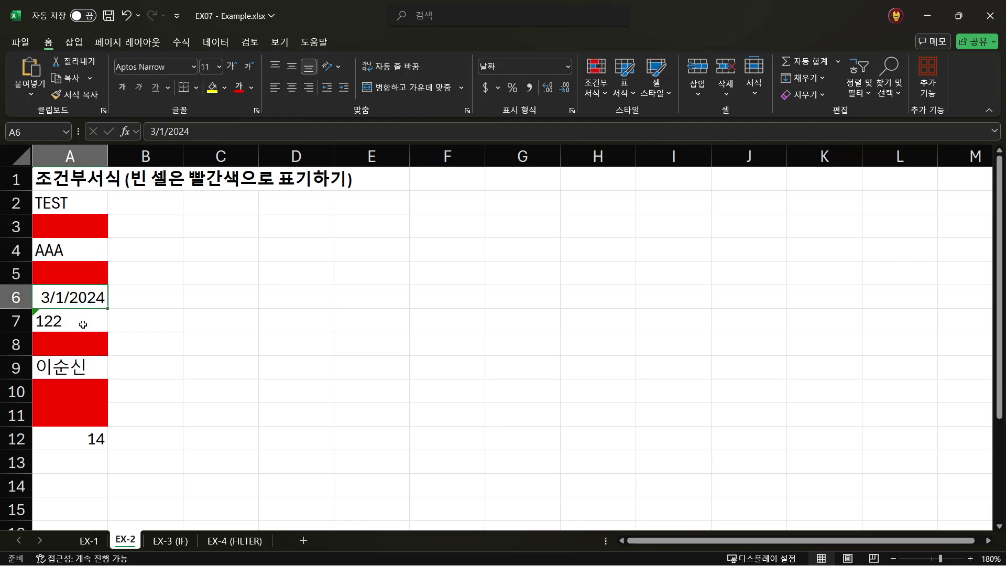
click(83, 325)
click(78, 372)
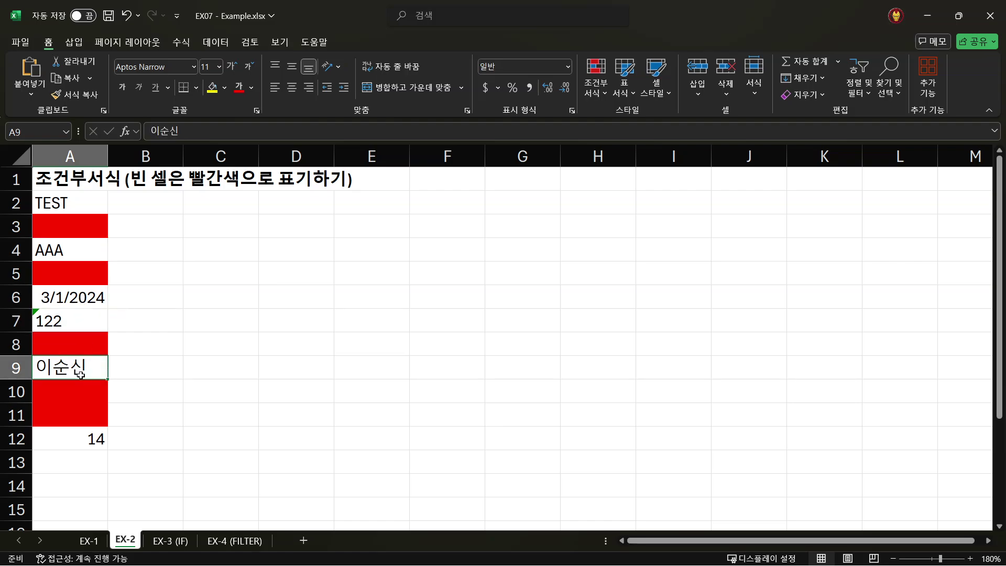
click(96, 444)
click(77, 225)
click(74, 273)
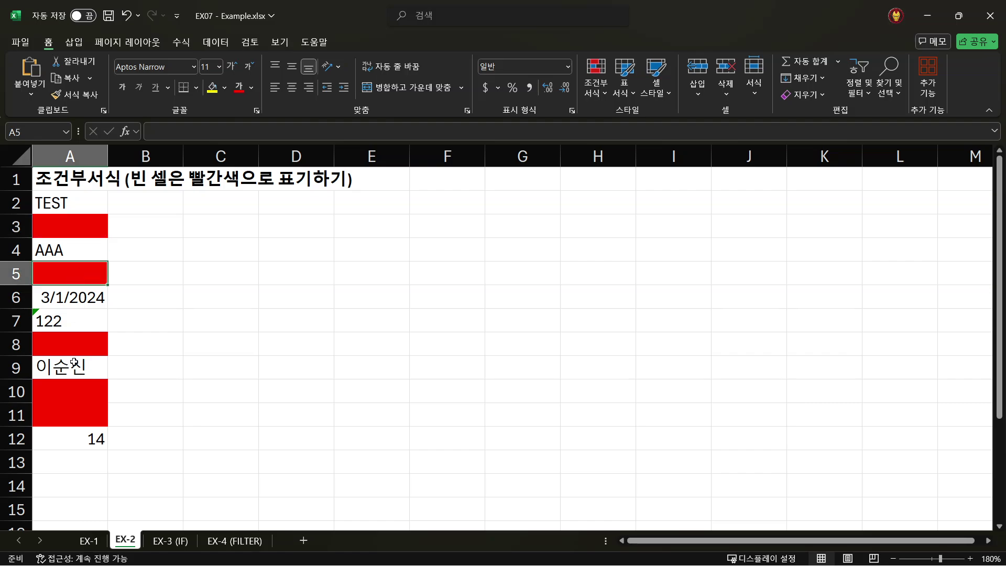
click(83, 343)
click(87, 389)
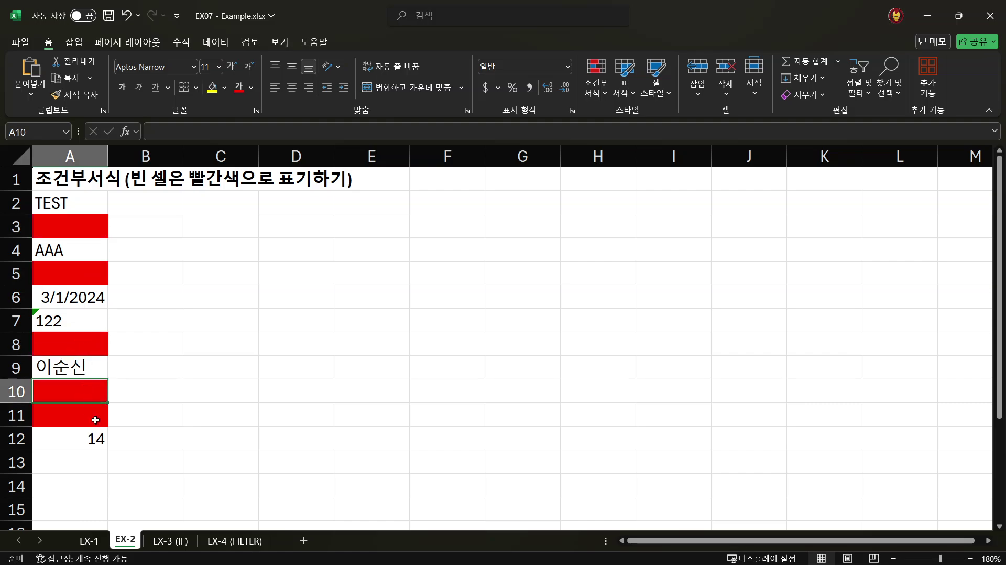
click(94, 417)
click(66, 177)
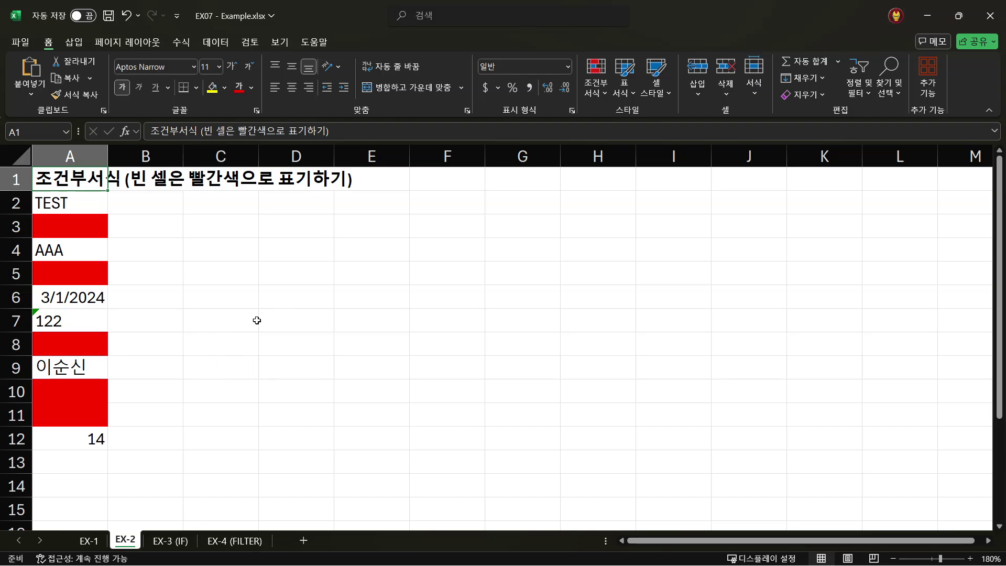
Step: Open the EX-3 (IF) sheet and examine the scores in A2:A12, the empty cells among them, and the task description in B1
click(170, 545)
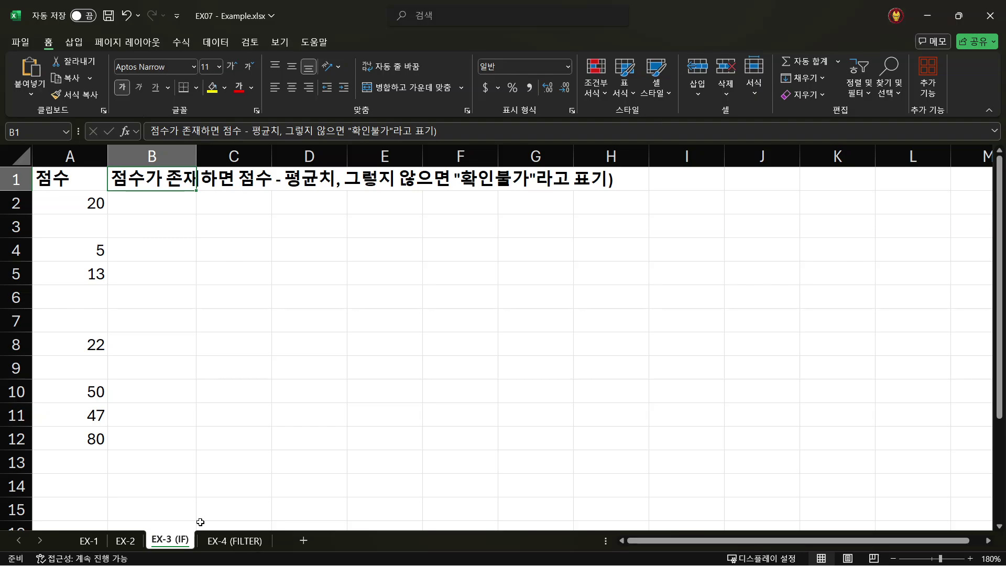
click(62, 206)
drag(61, 206, 93, 440)
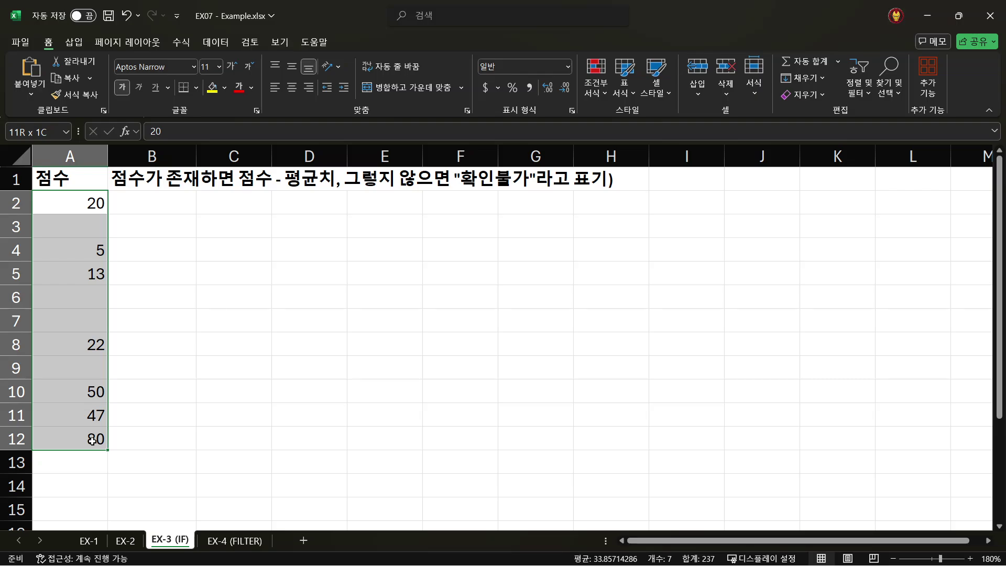
click(75, 223)
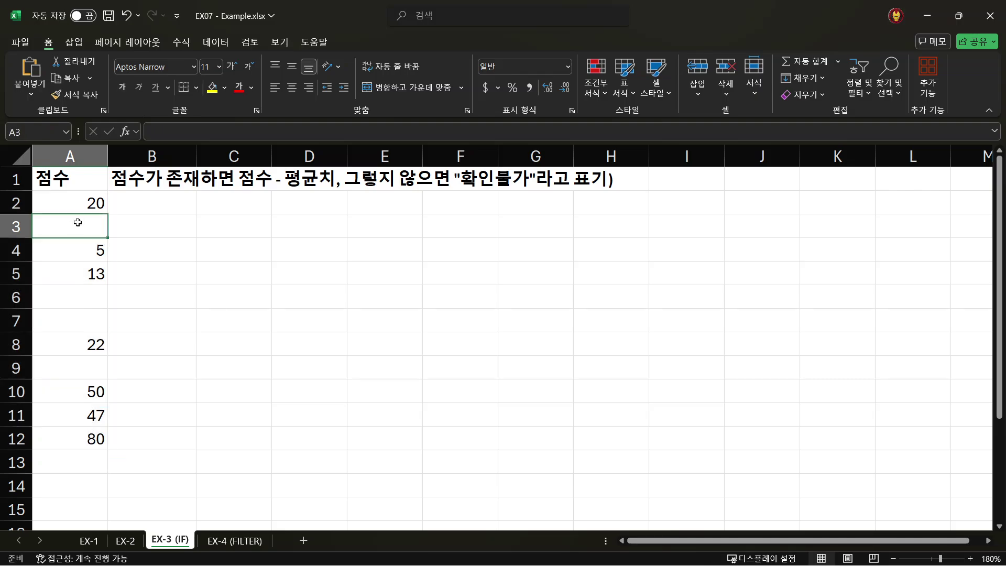
click(88, 297)
click(88, 323)
click(85, 368)
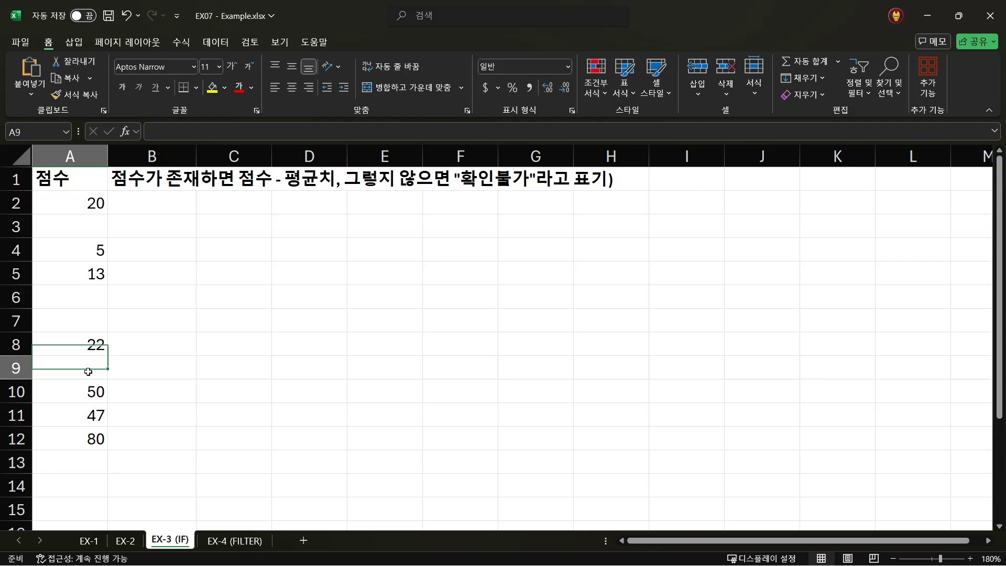
click(86, 322)
click(85, 294)
drag(81, 199, 103, 437)
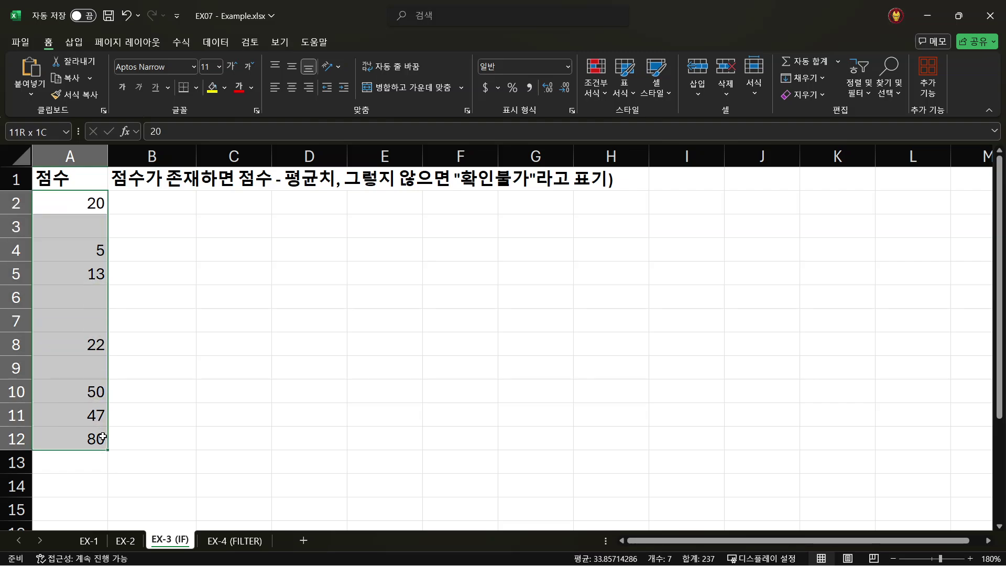
click(135, 178)
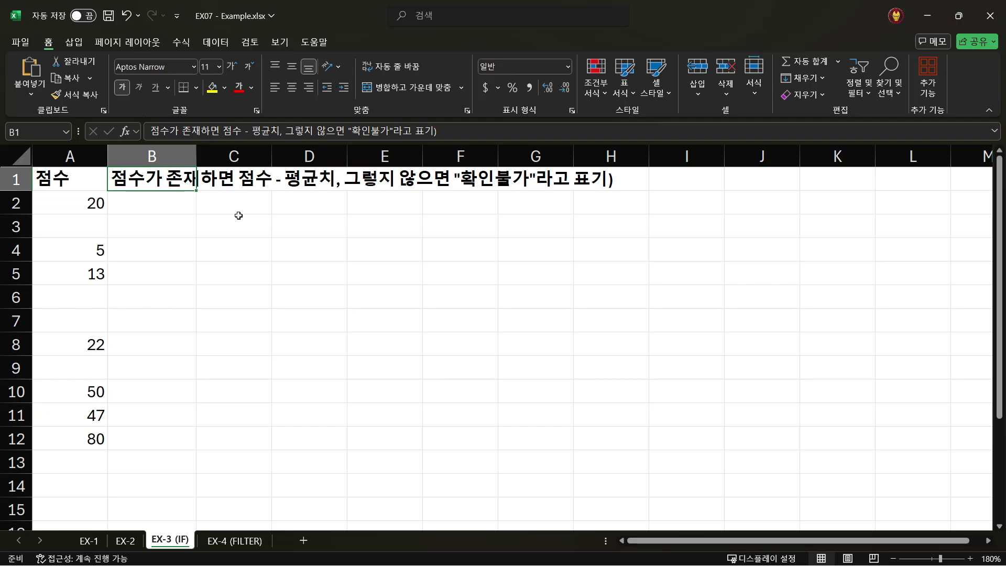
Step: Start an IF formula in B2 with ISBLANK(A2) as its logical test
click(156, 204)
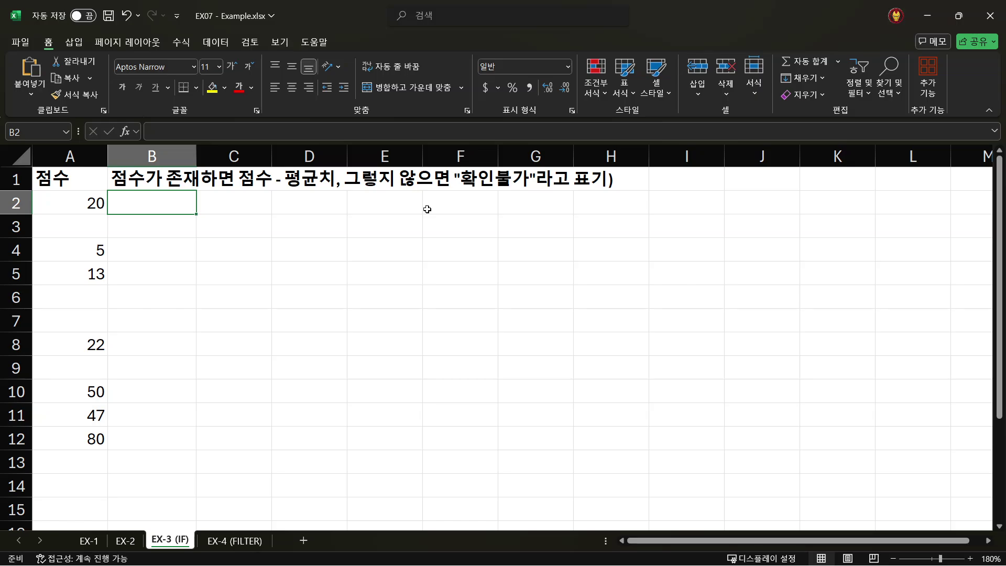
text(=if()
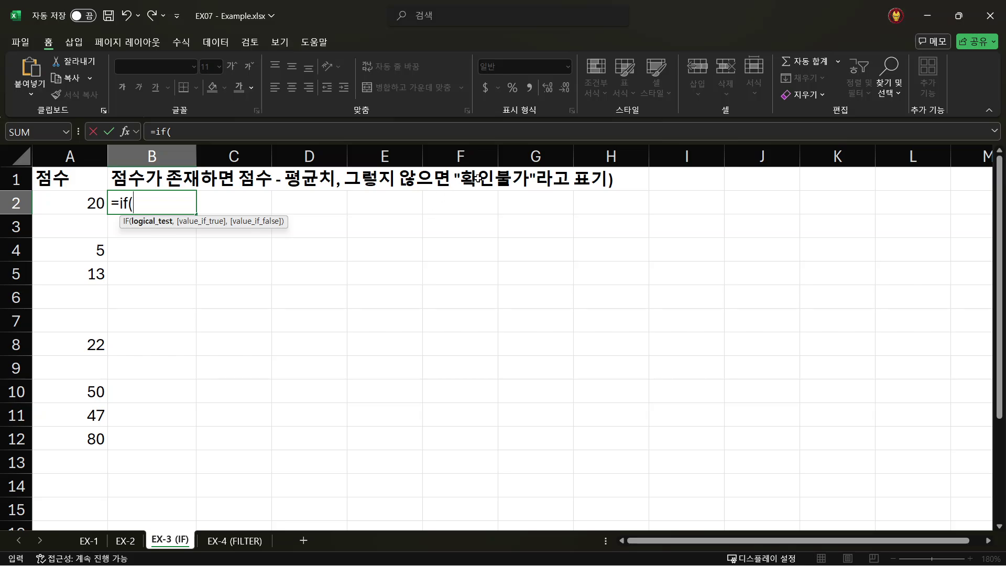
text(isb)
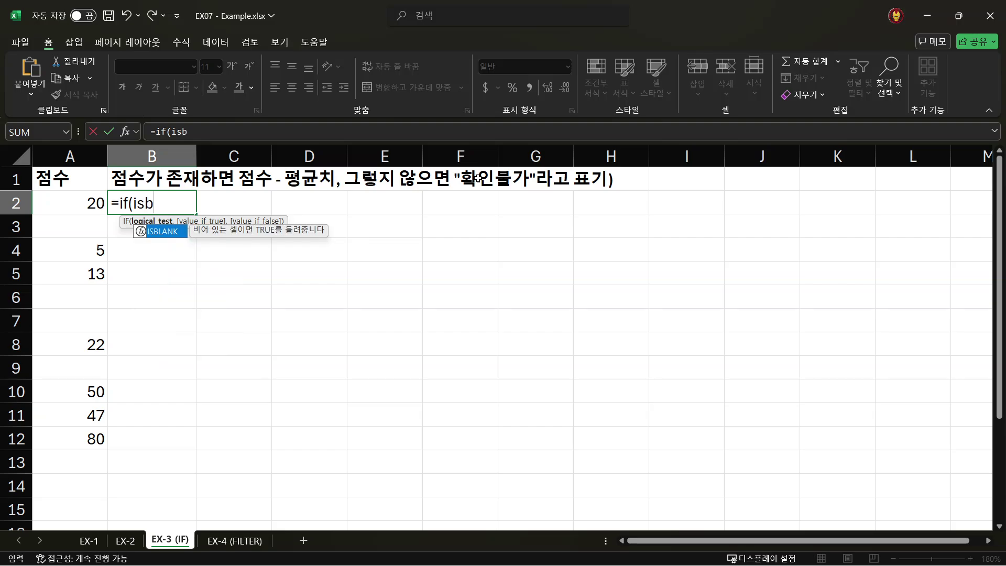
key(Tab)
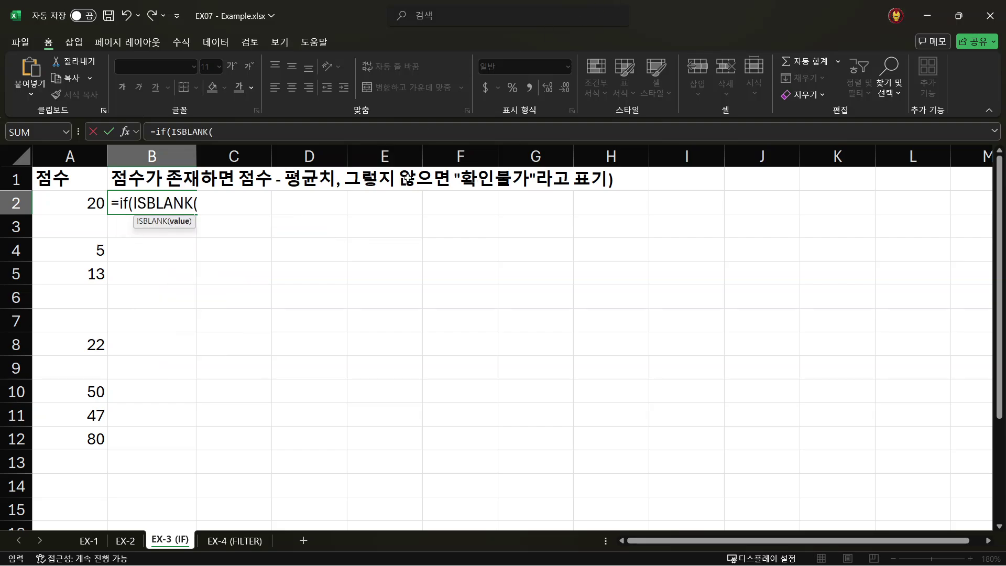
click(55, 202)
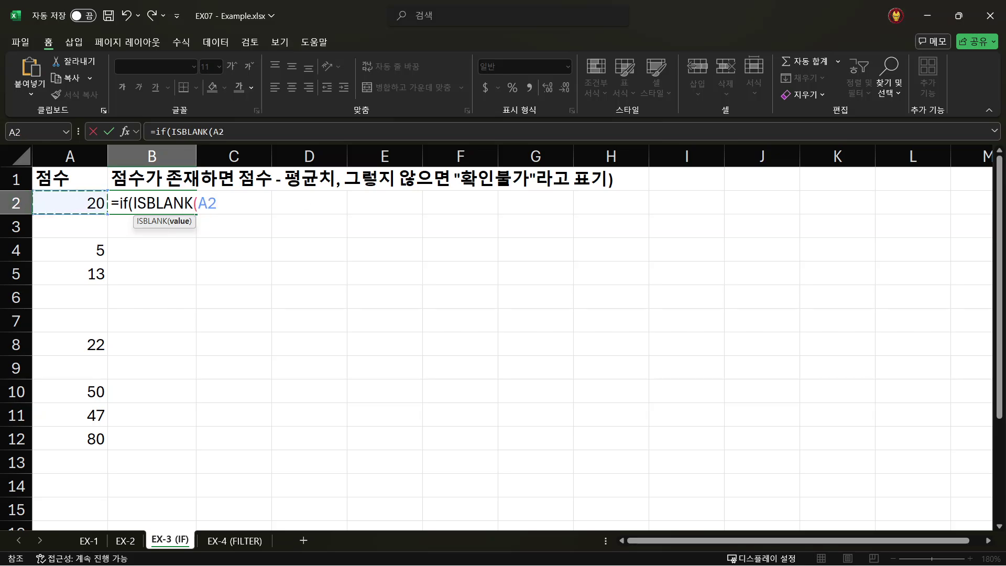
text())
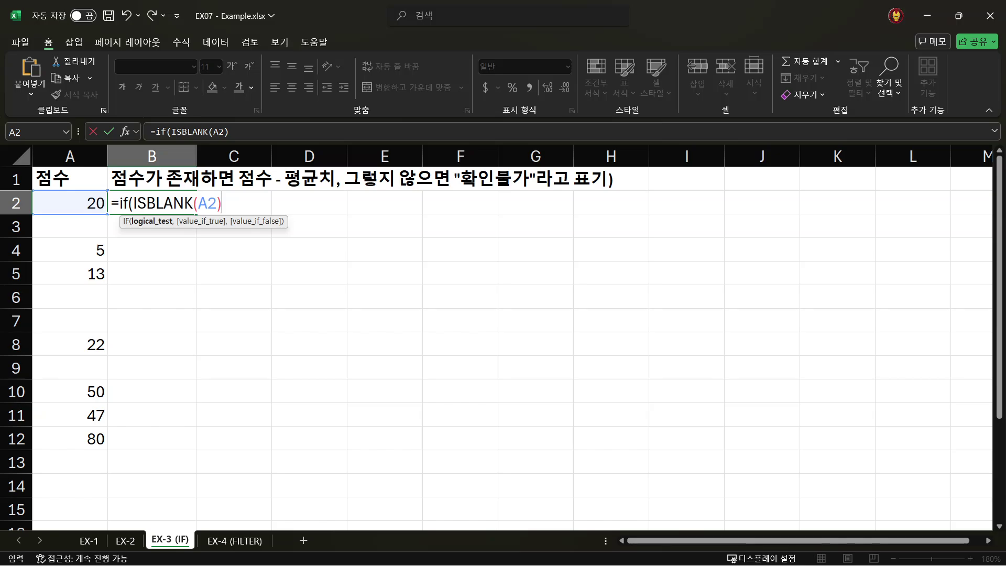
Step: Add "확인불가" as the value the B2 formula returns when A2 is blank
text(, )
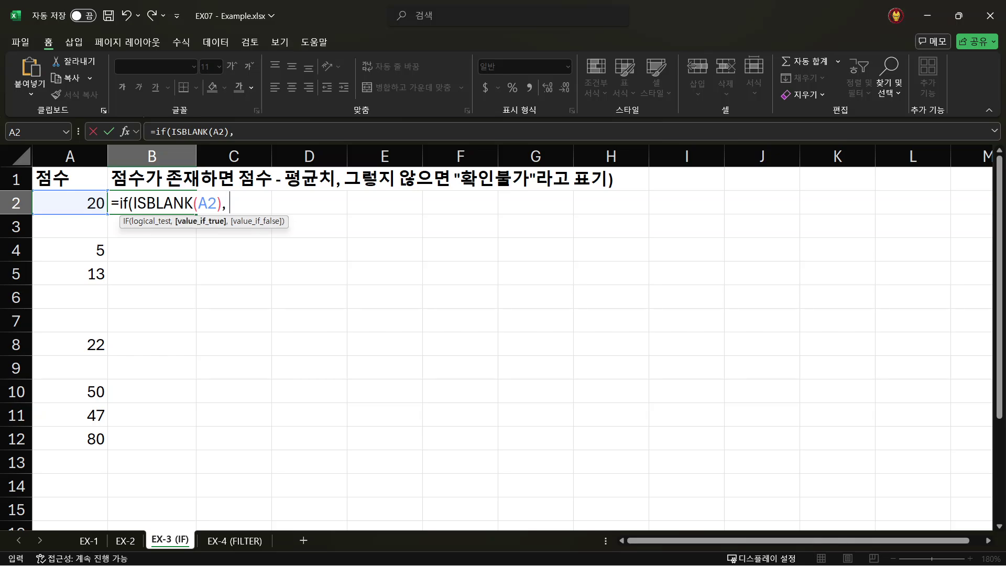
text("확인부ㅜㄺ)
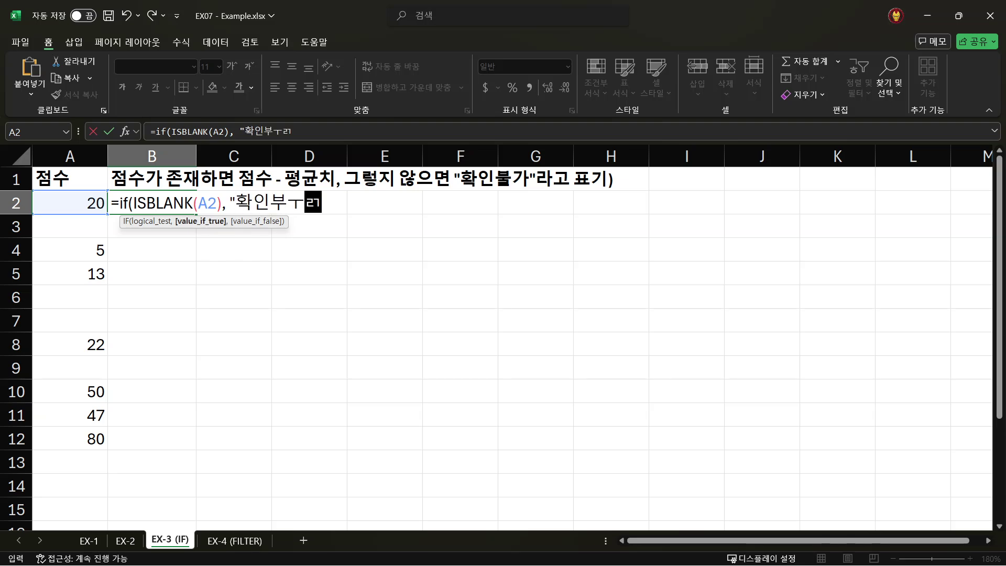
text(ㄹ)
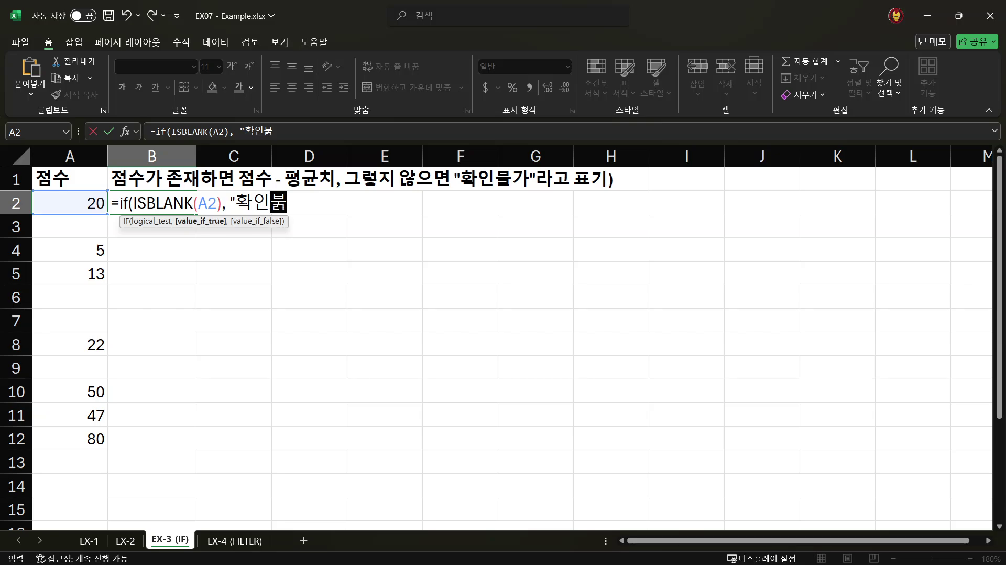
text(가")
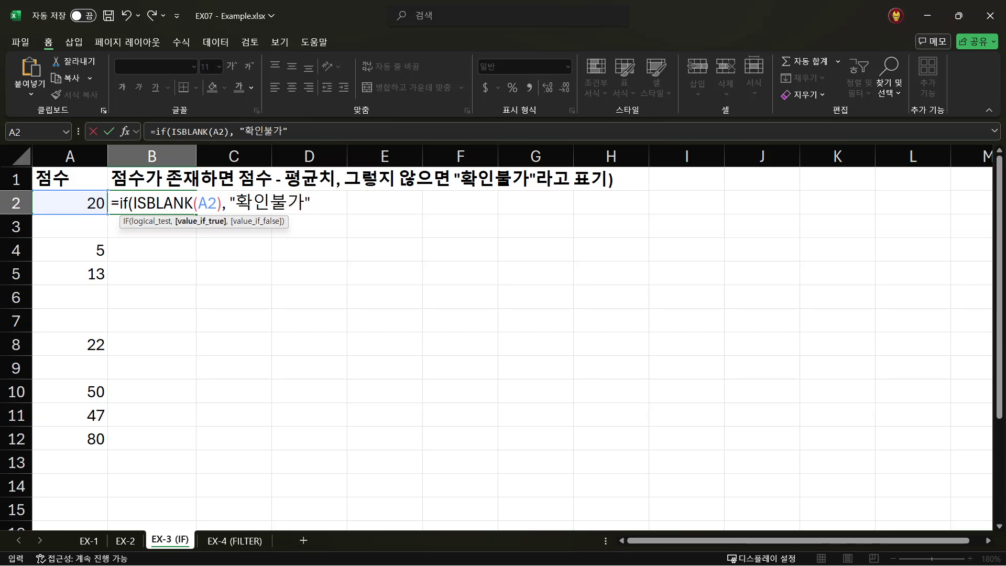
Step: Complete the B2 formula with A2-AVERAGE(A2:A12) as the value if false, and enter it
text(,)
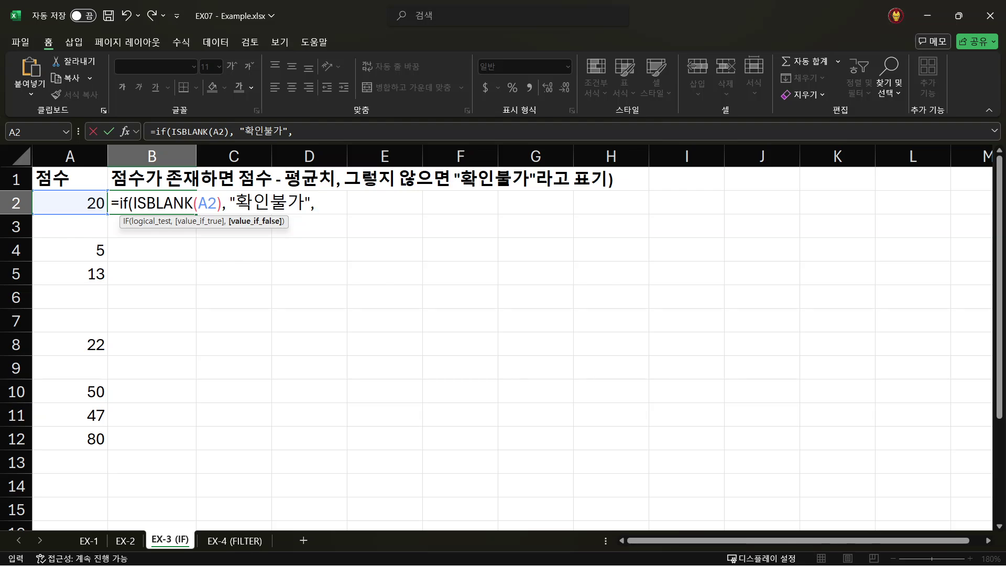
click(68, 201)
text(-)
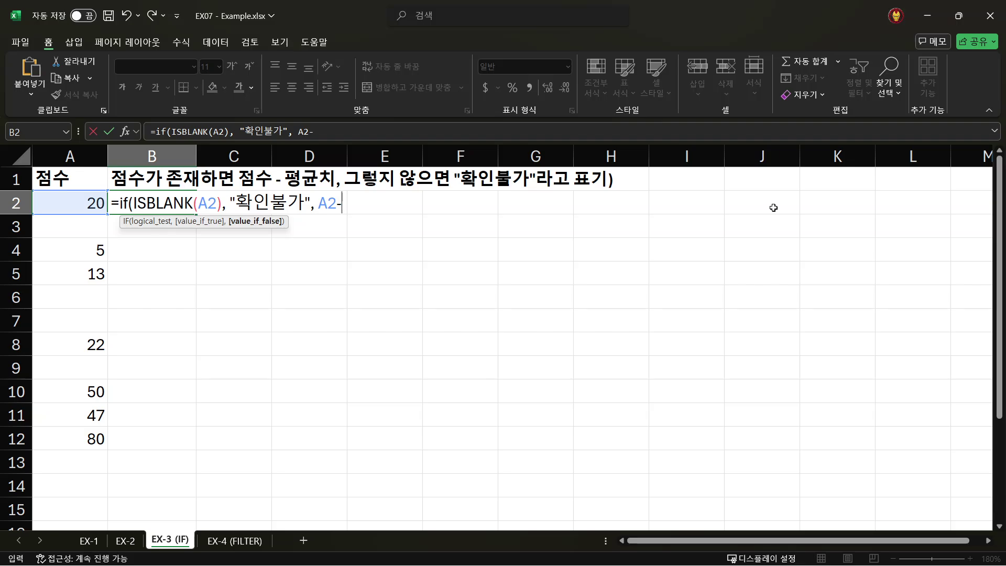
text(aver)
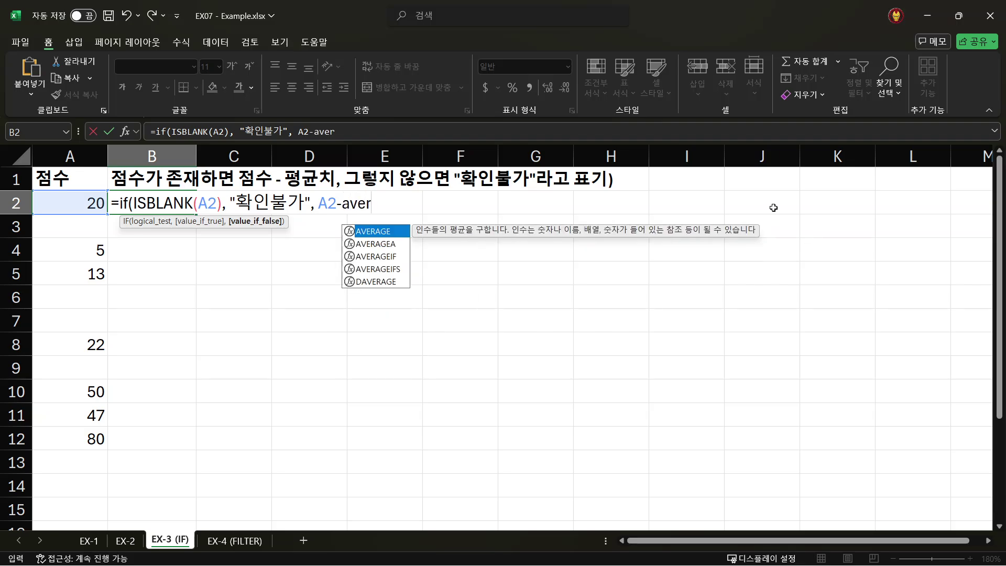
key(Tab)
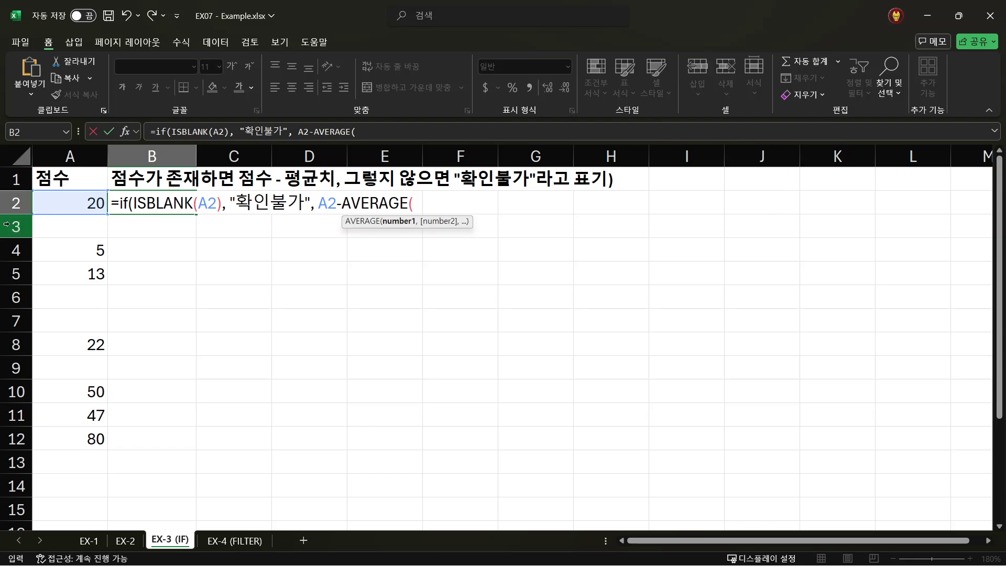
click(81, 206)
drag(80, 206, 90, 438)
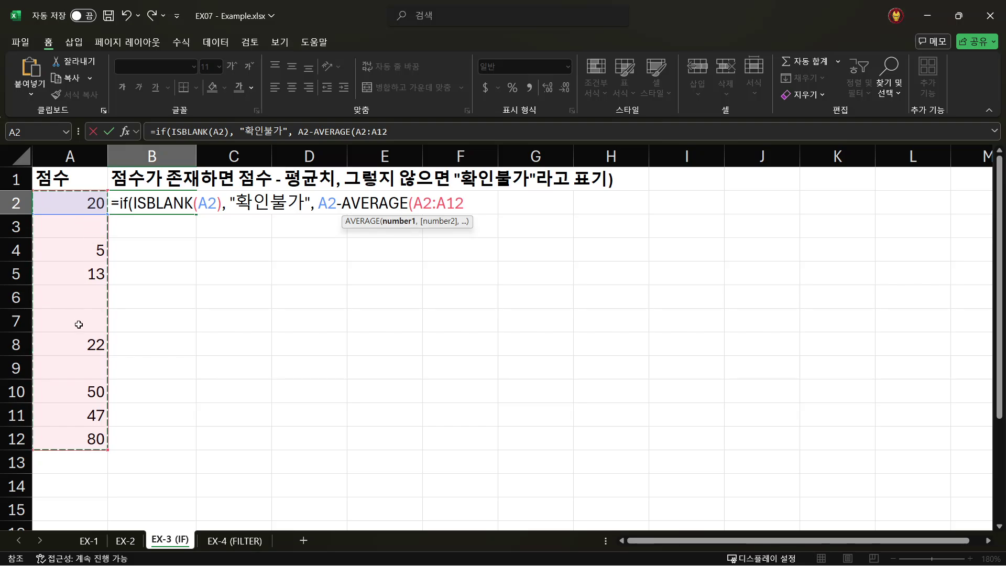
click(419, 130)
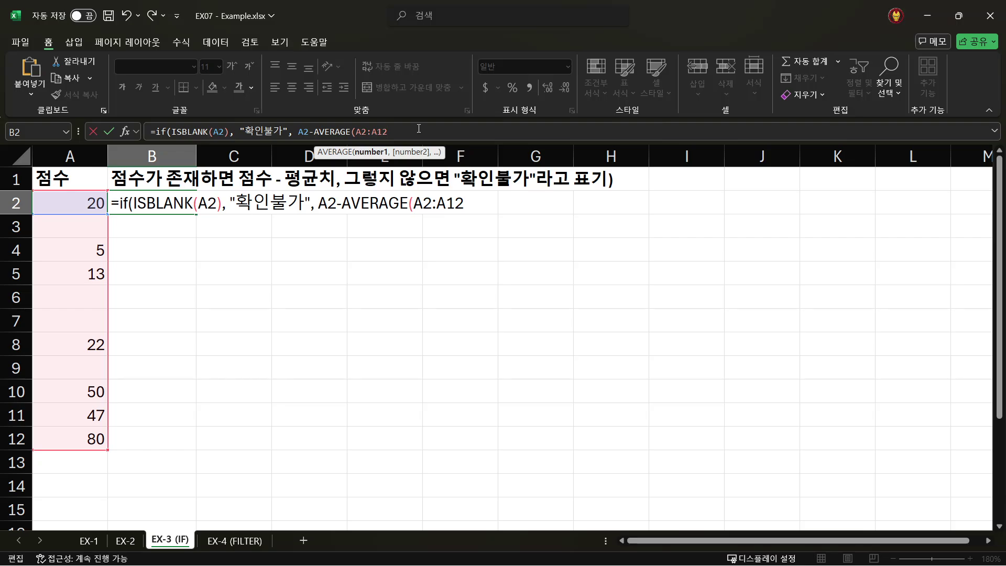
text())
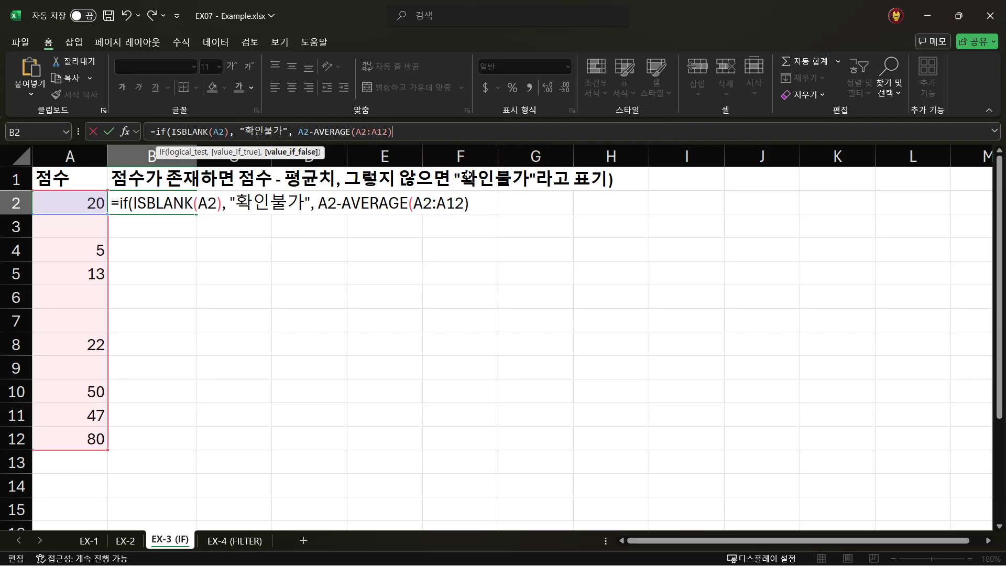
drag(295, 131, 424, 130)
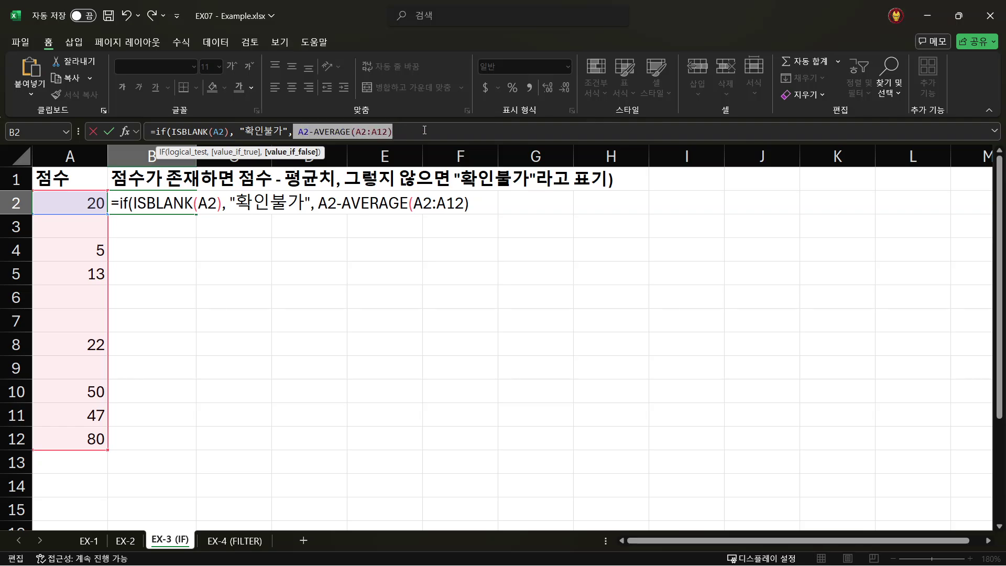
click(438, 127)
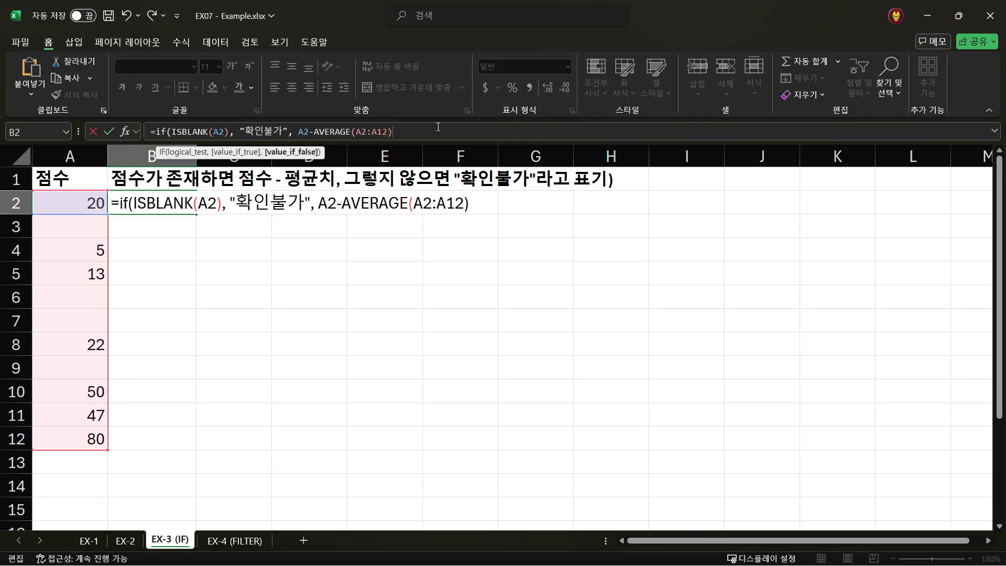
text())
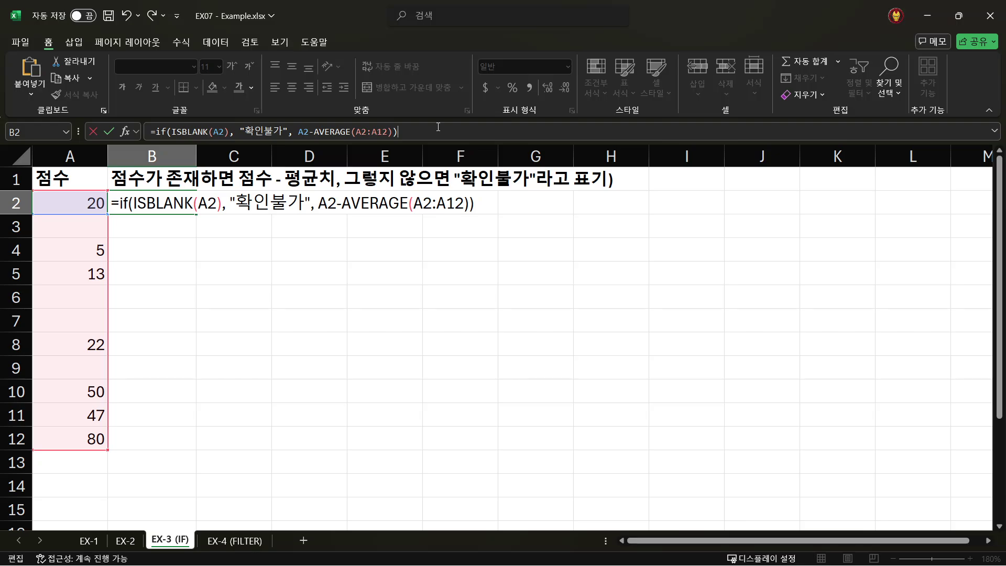
key(Return)
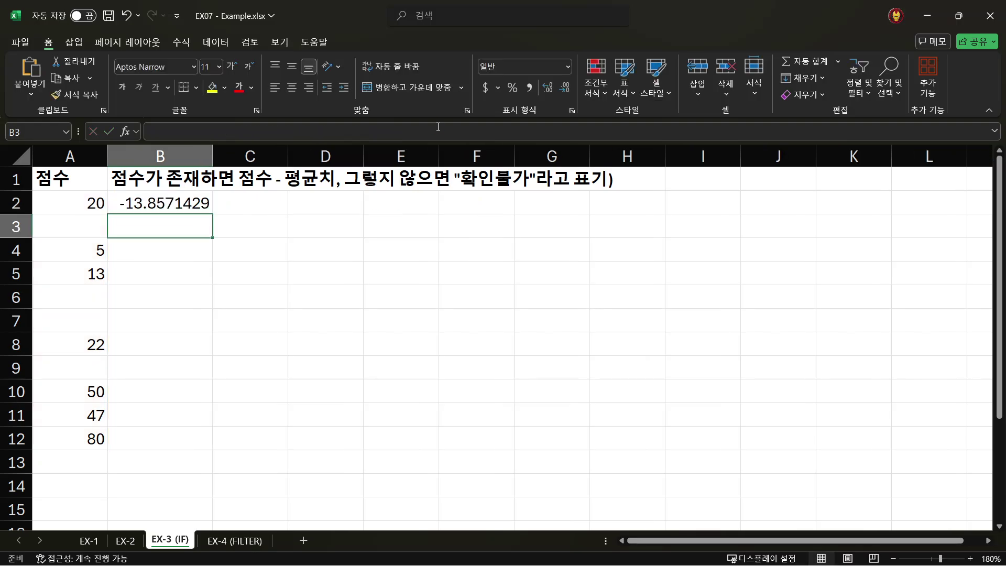
Step: Fill the B2 formula down through B12
key(Up)
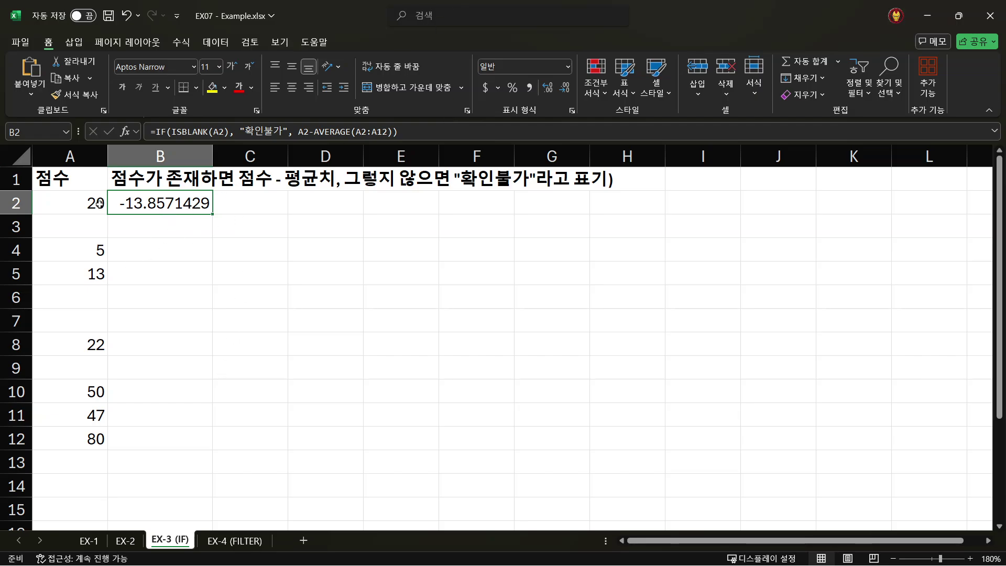
click(69, 205)
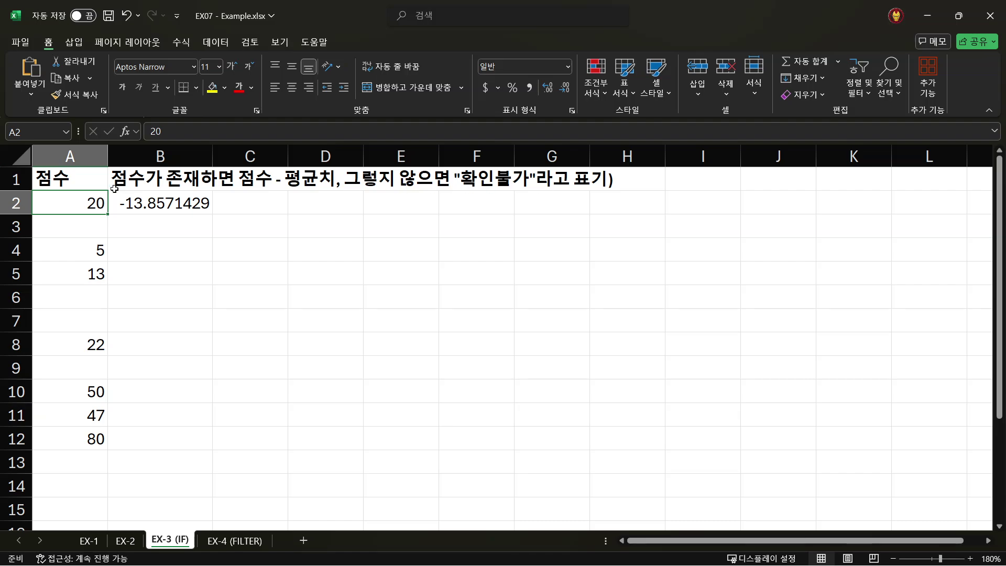
click(174, 202)
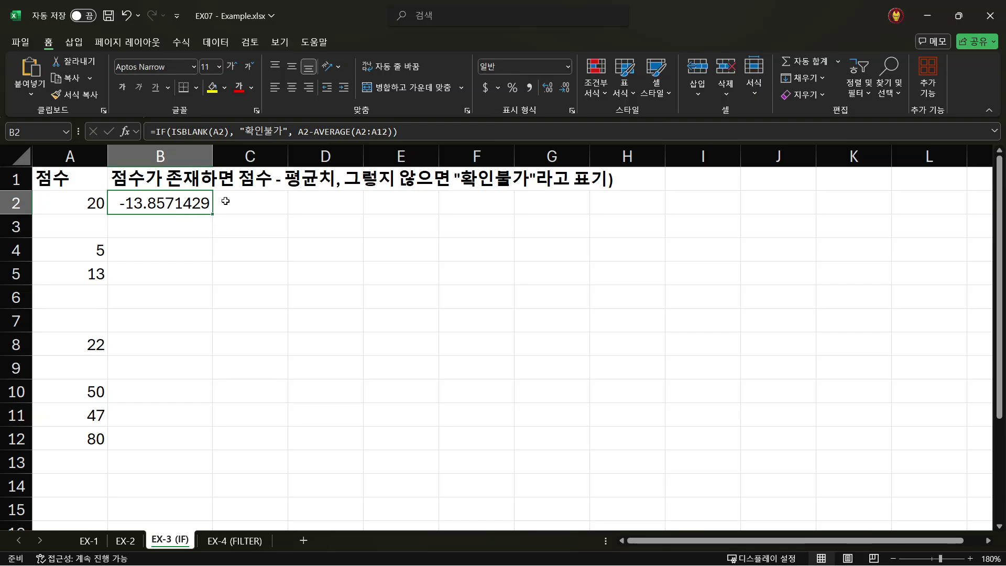
drag(218, 212, 241, 449)
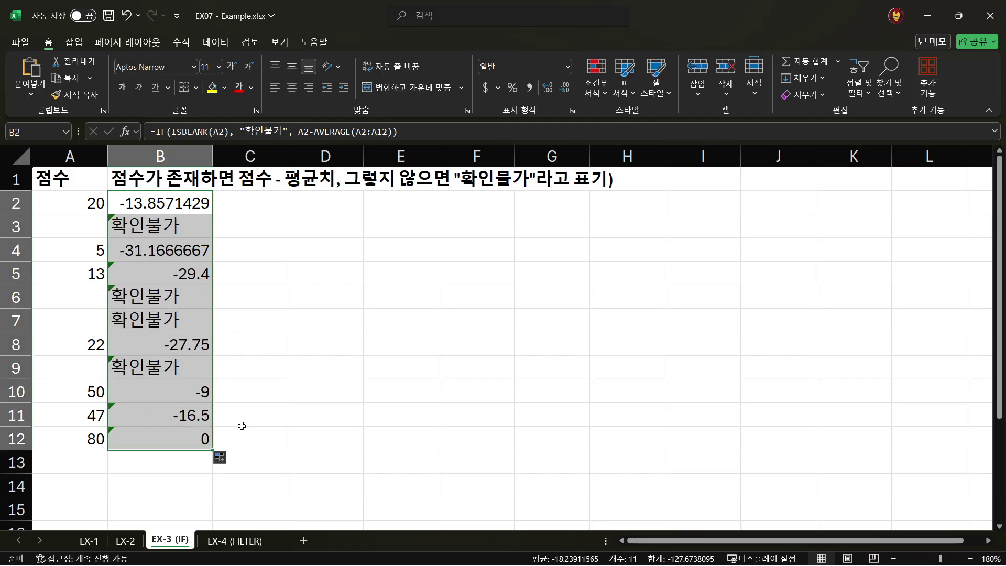
Step: Compare the empty cells A3, A6, A7 and A9 and the last score in A12 with their results in column B
click(65, 227)
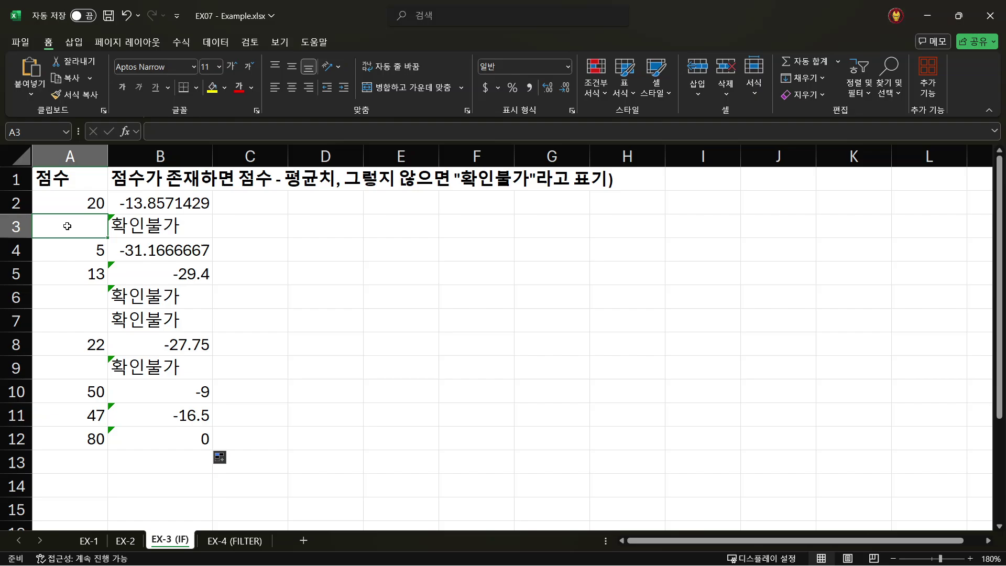
click(163, 227)
click(70, 292)
click(142, 296)
click(79, 321)
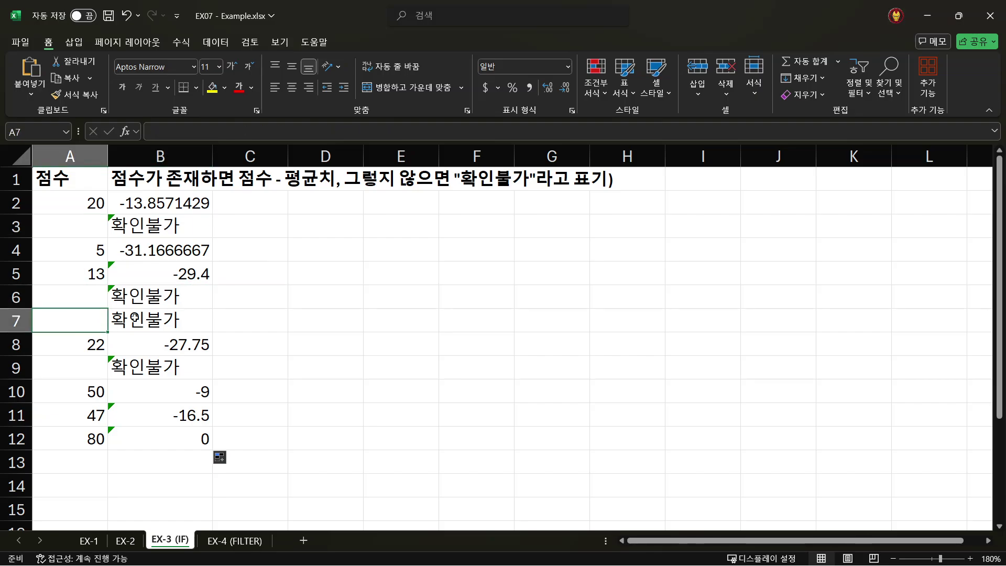
click(151, 369)
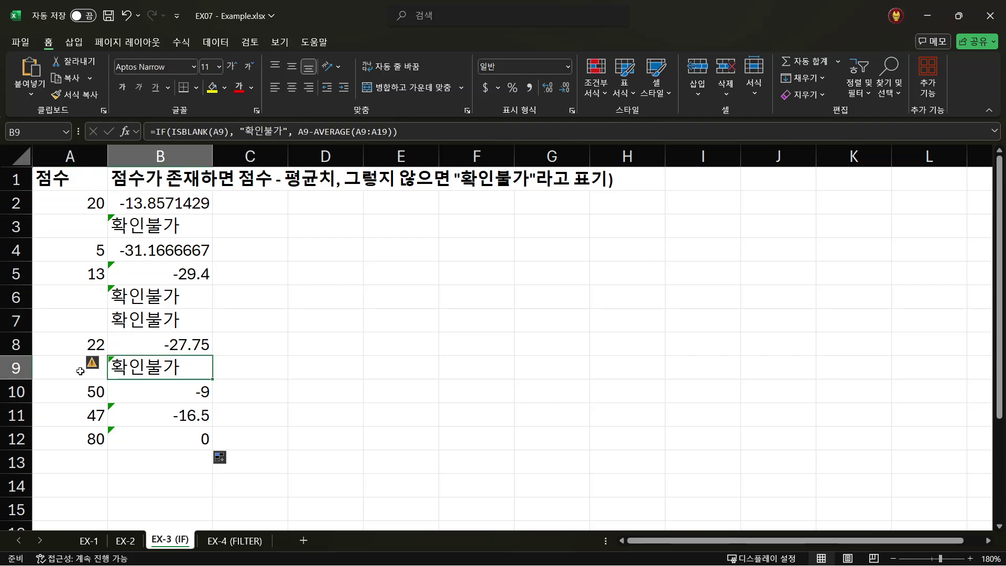
click(80, 371)
click(73, 438)
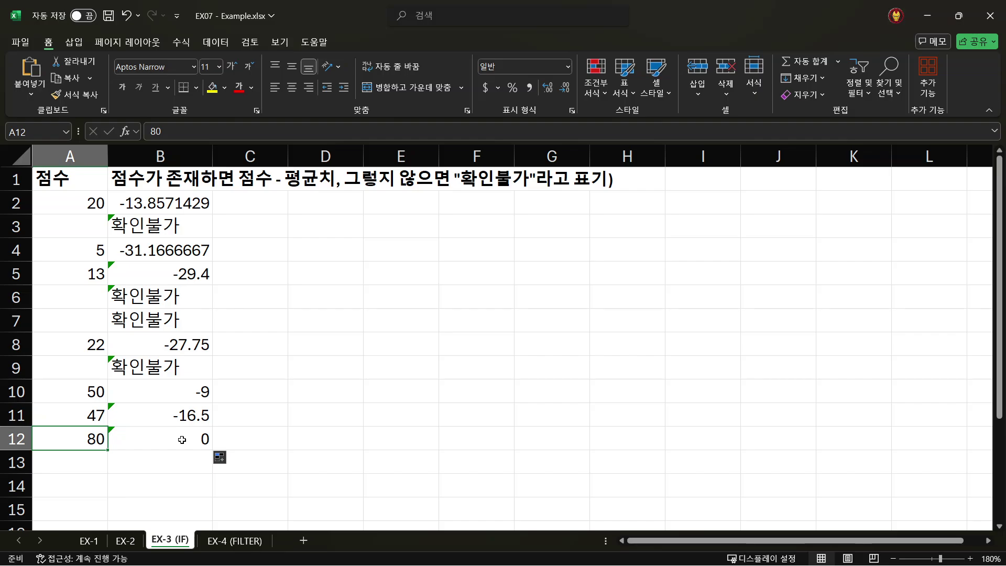
Step: Examine how the cell references differ between the filled formulas in B2, B4, B6 and B7
click(179, 204)
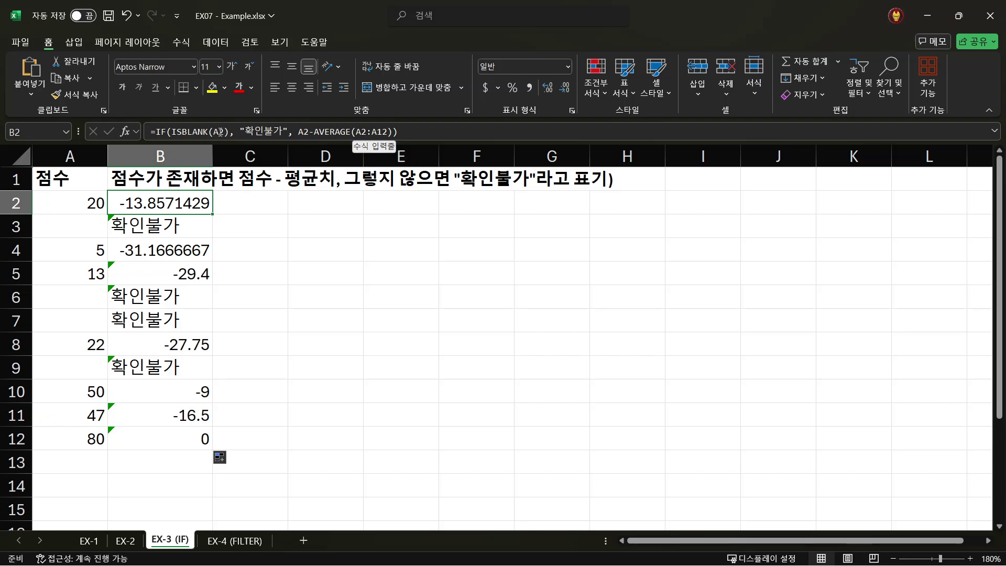
key(Down)
key(Down)
key(Down)
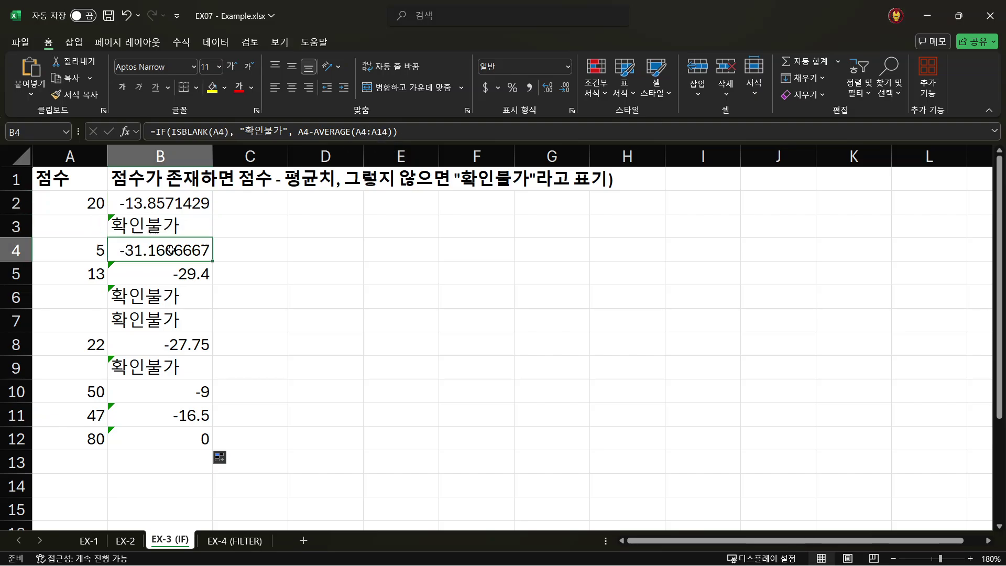
click(167, 298)
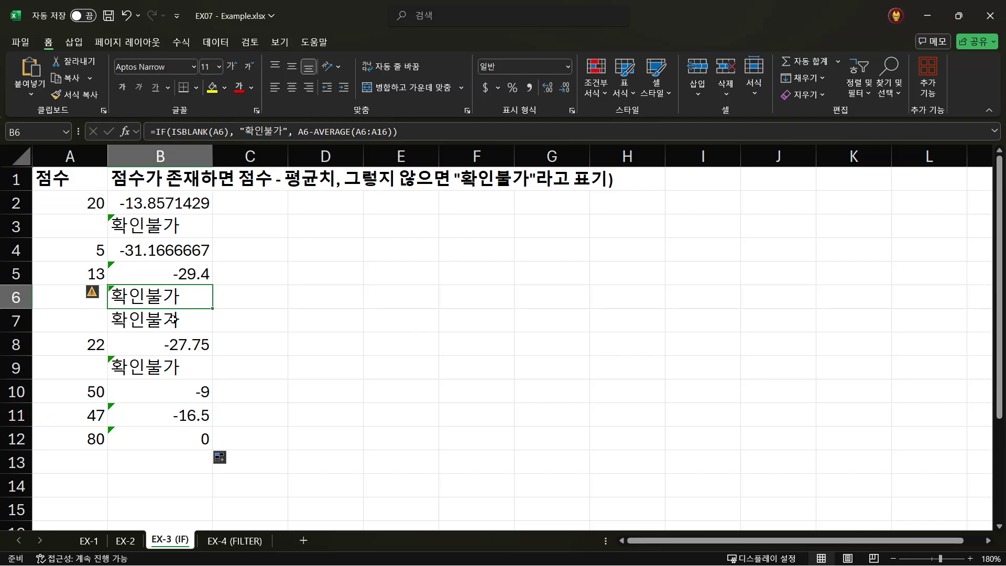
click(172, 320)
click(194, 208)
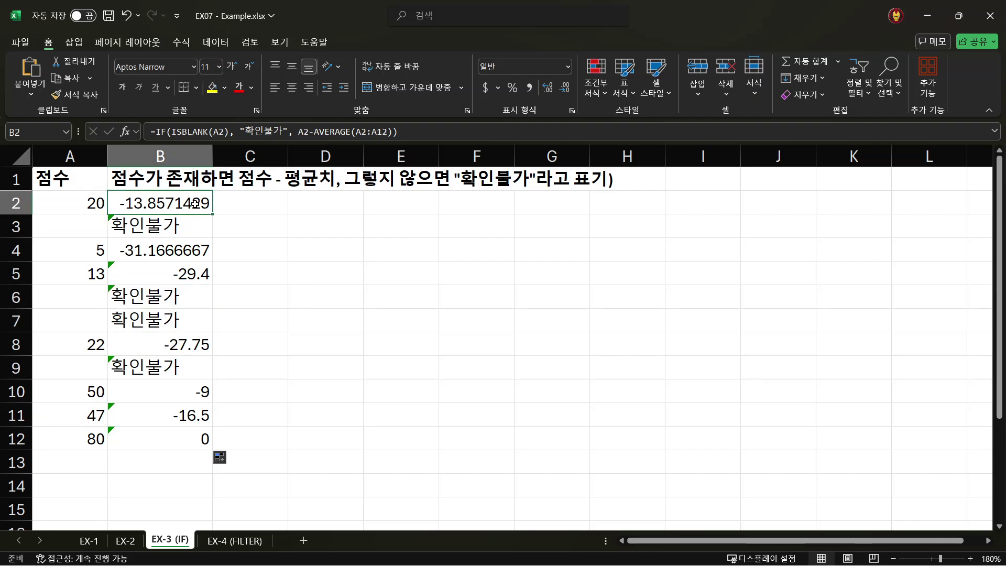
click(153, 254)
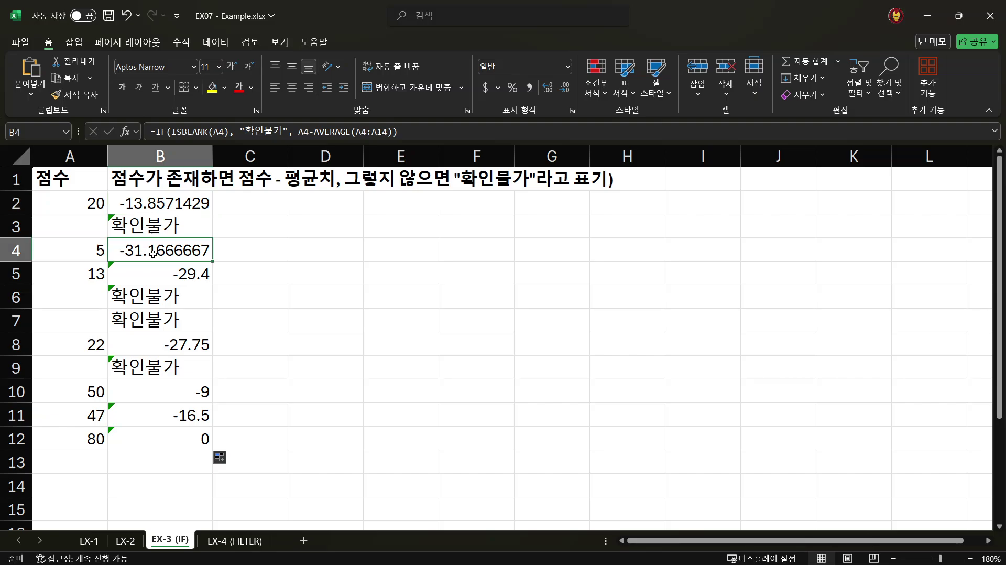
Step: Inspect the range passed to AVERAGE in the B4 formula, leaving the formula as it is
click(390, 132)
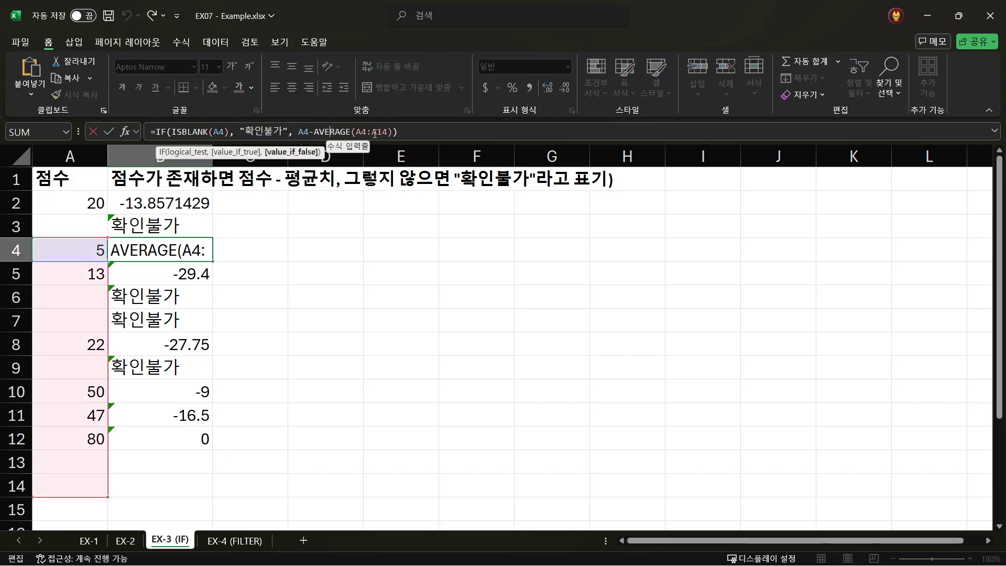
drag(387, 132, 355, 132)
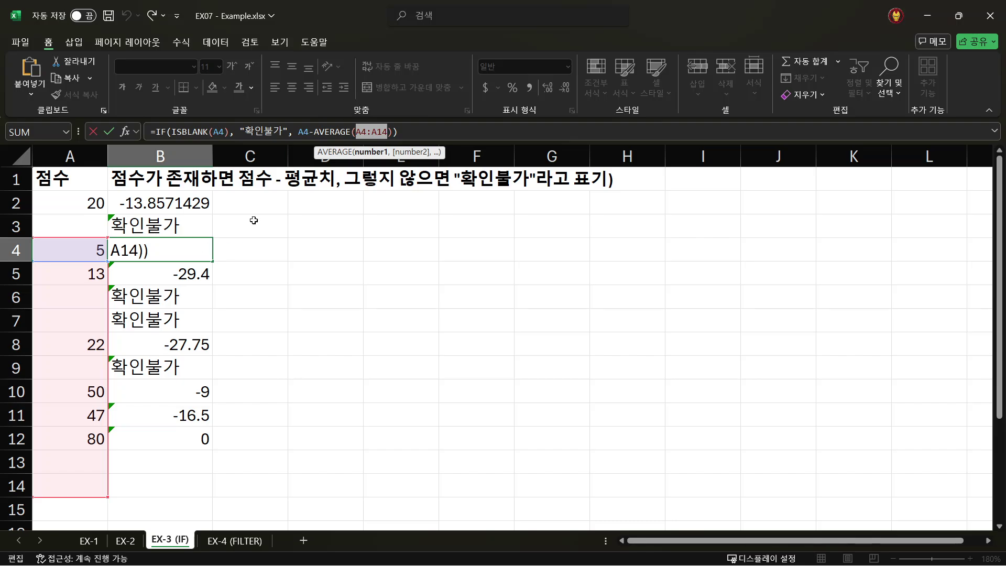
drag(357, 131, 389, 132)
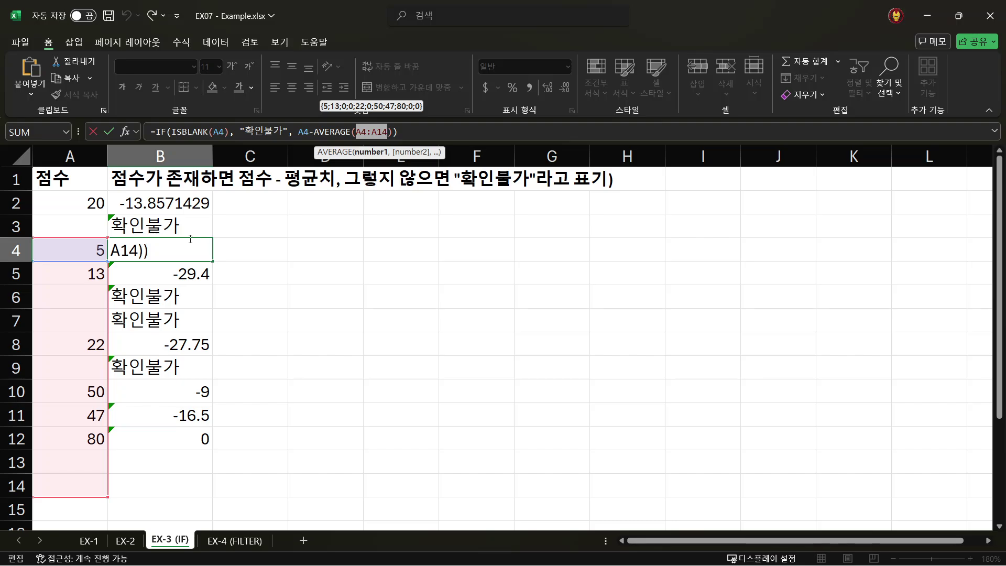
key(ctrl+Return)
Step: Make the AVERAGE range in the B2 formula absolute as $A$2:$A$12 and enter the formula
click(196, 202)
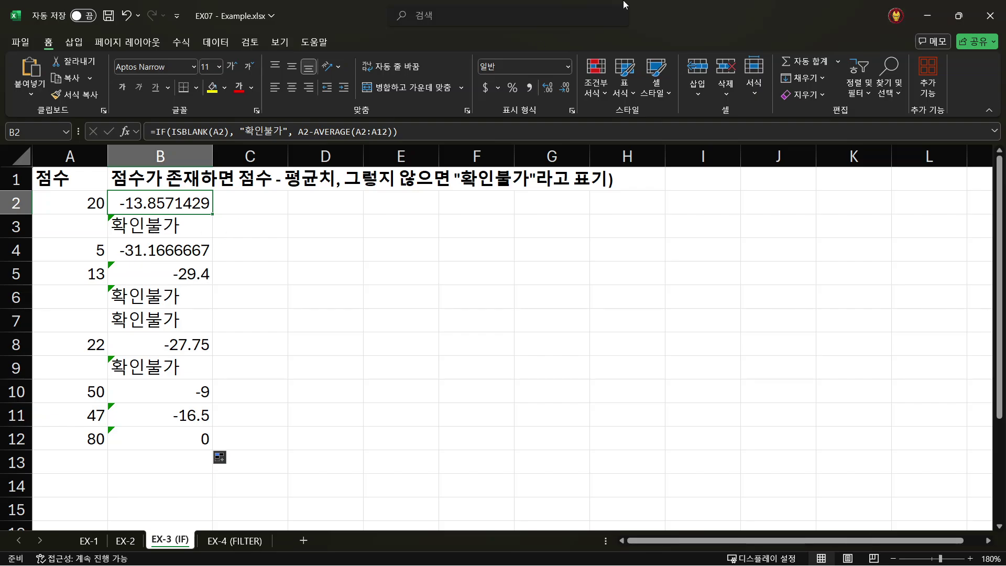
click(358, 132)
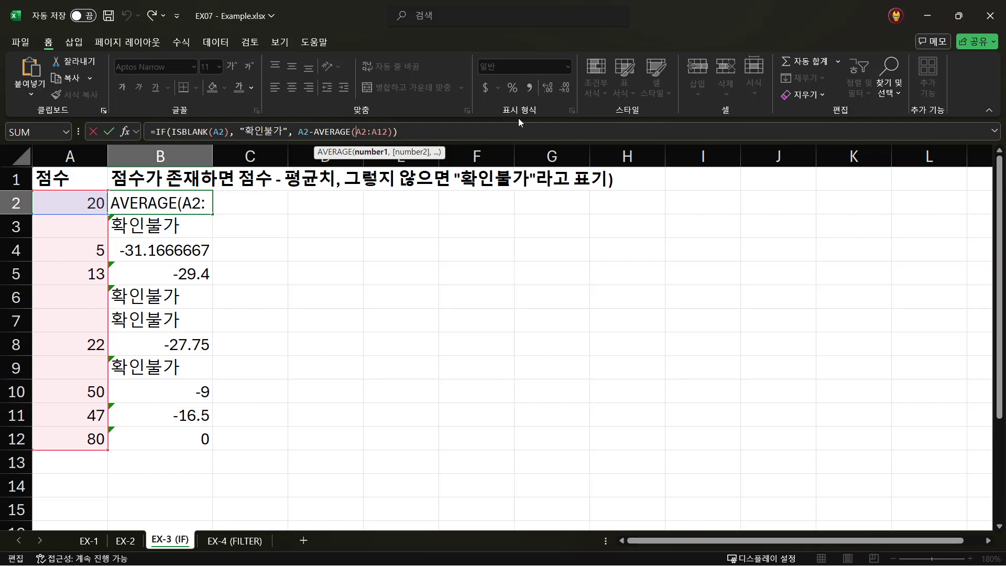
text($)
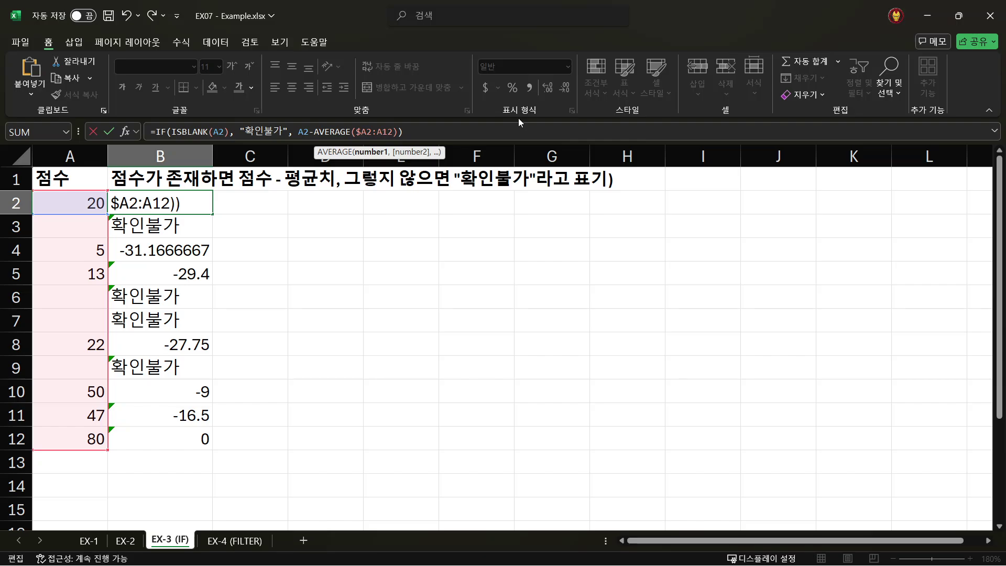
text($A)
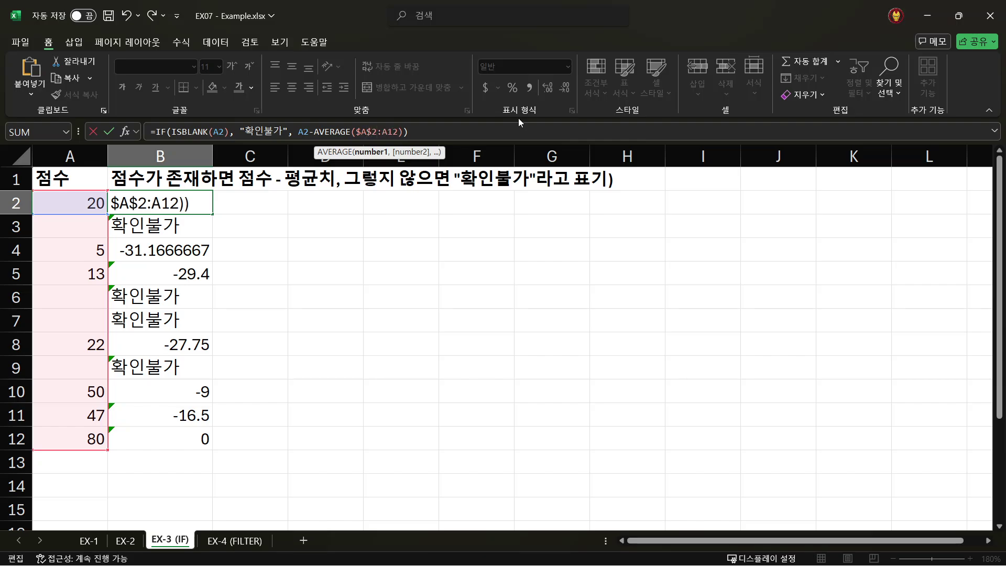
text($)
key(Right)
text($)
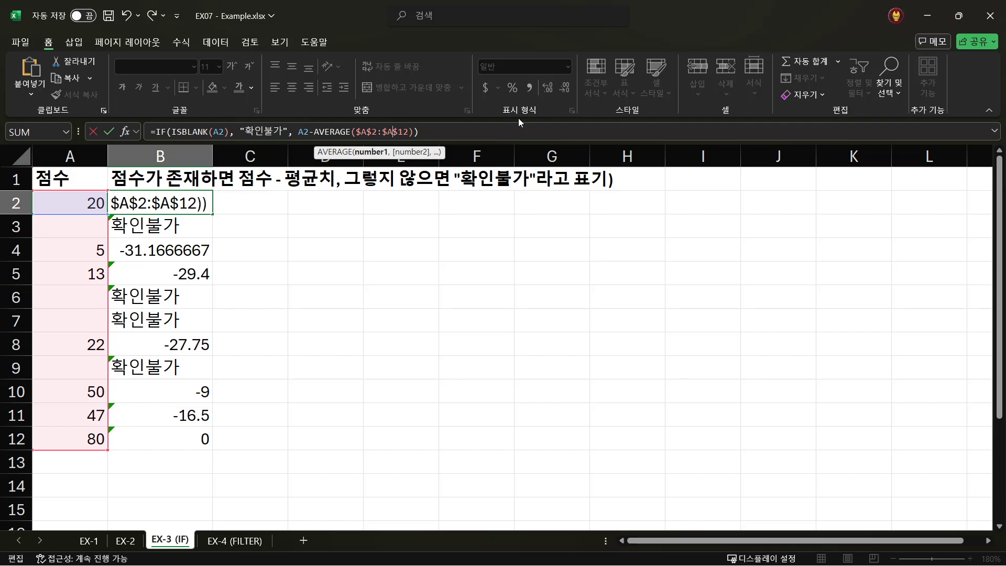
key(Right)
key(Right)
key(Right)
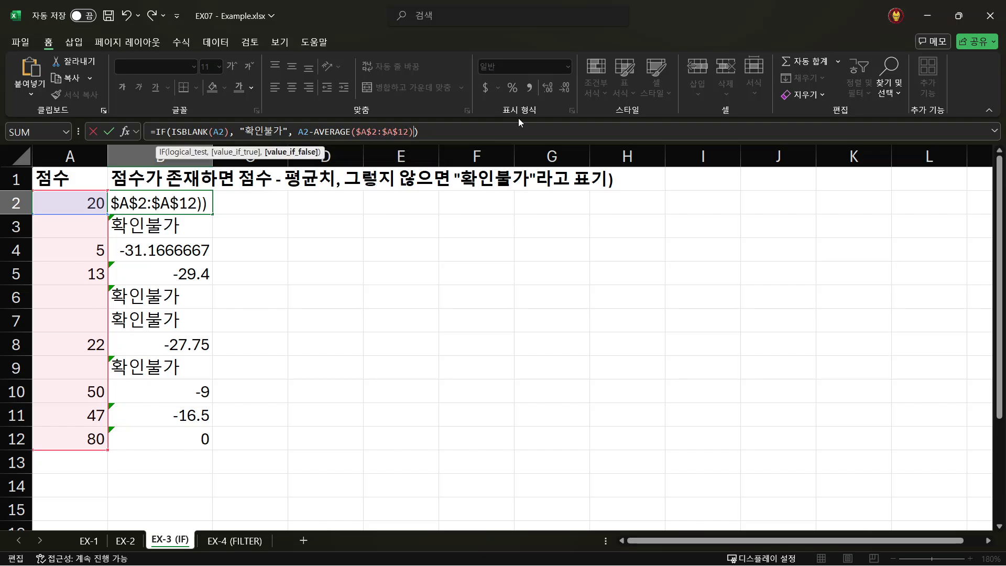
click(325, 131)
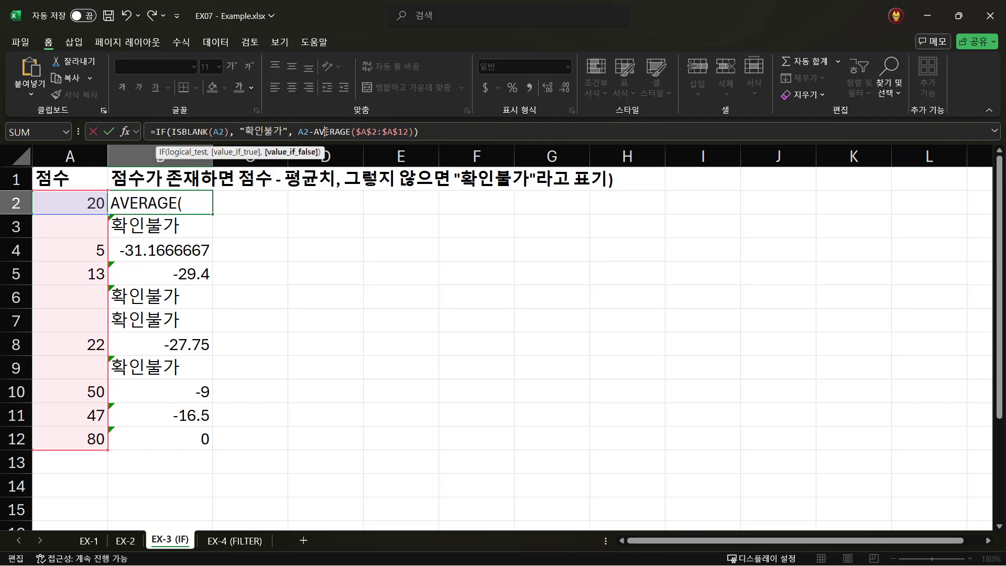
click(440, 130)
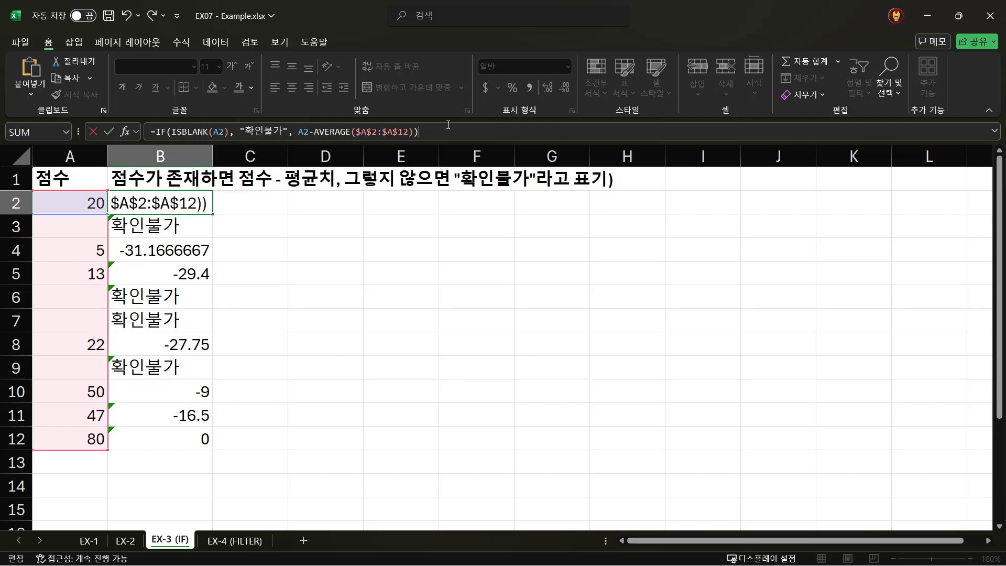
key(Return)
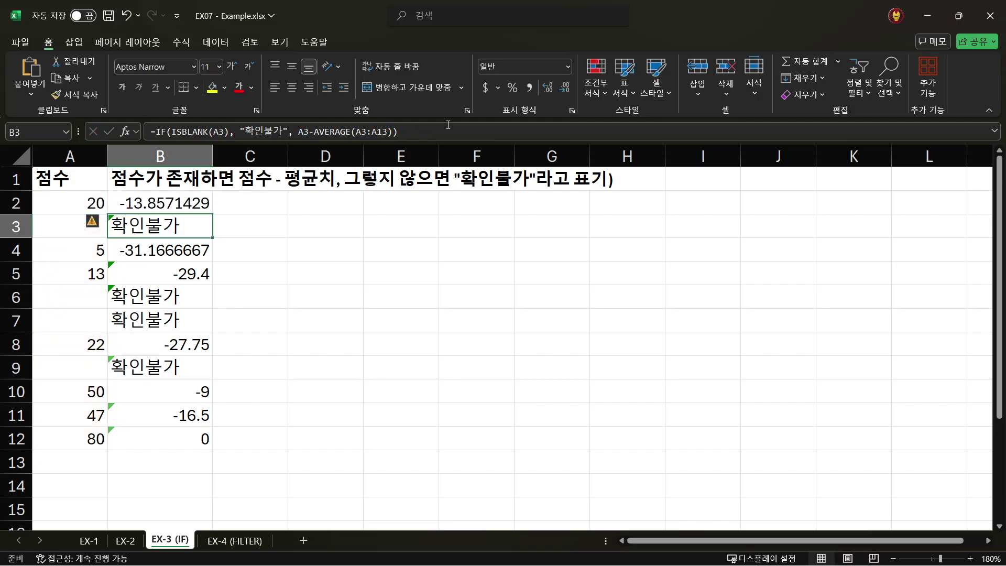
Step: Fill the B2 formula with the absolute AVERAGE range down through B12, replacing the existing formulas
click(185, 201)
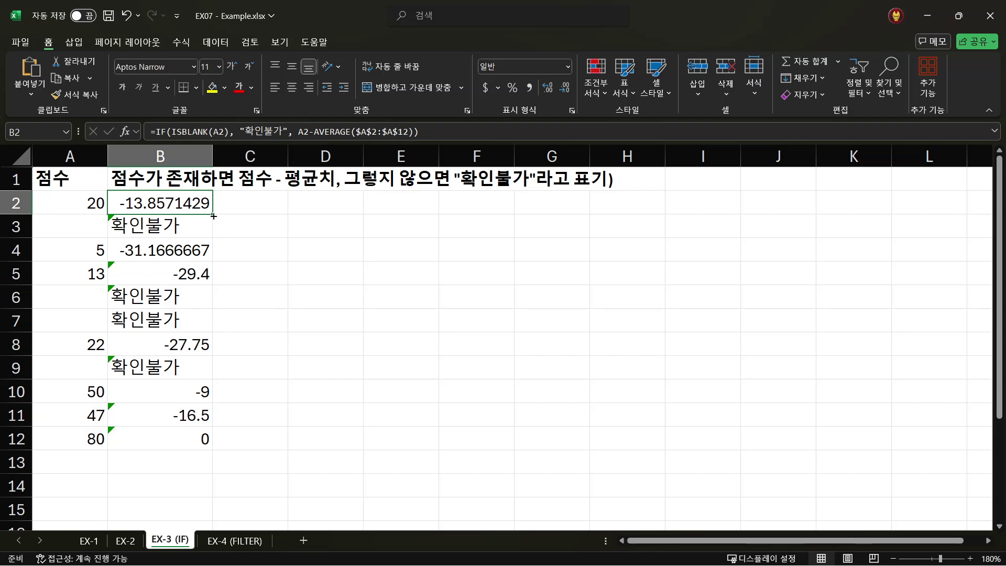
drag(214, 216, 204, 445)
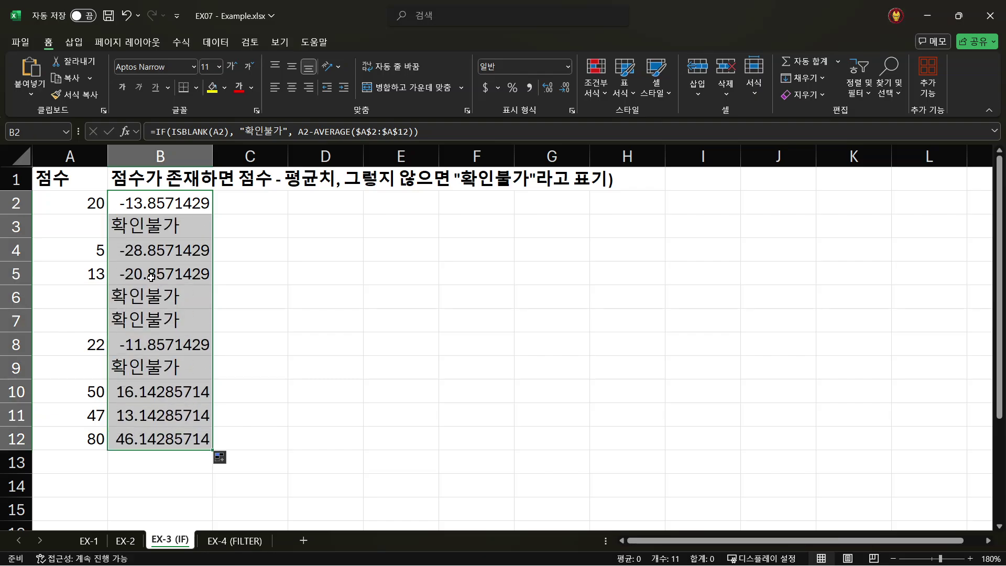
click(180, 198)
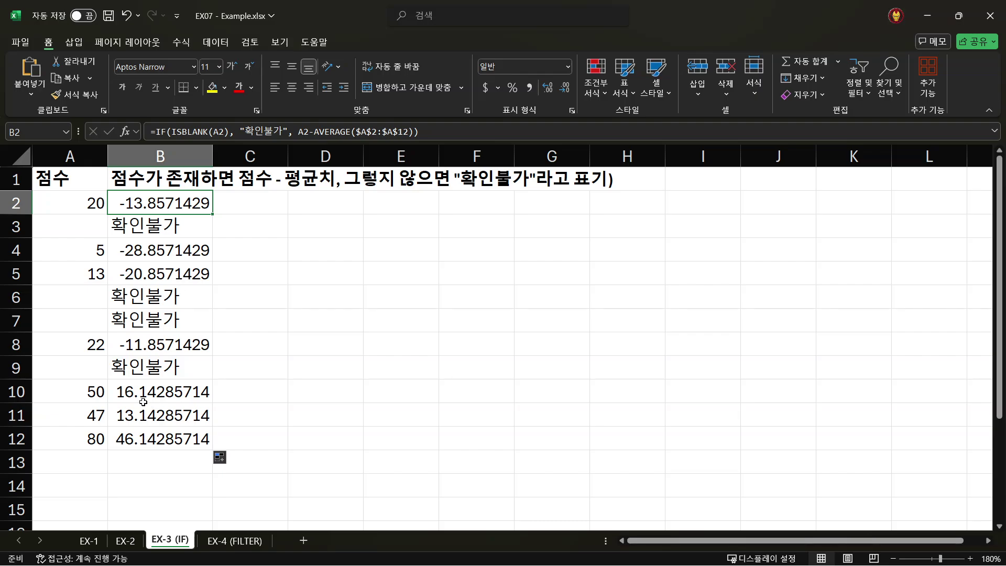
Step: Check the formulas and results in column B against the scores and empty cells in column A
click(93, 443)
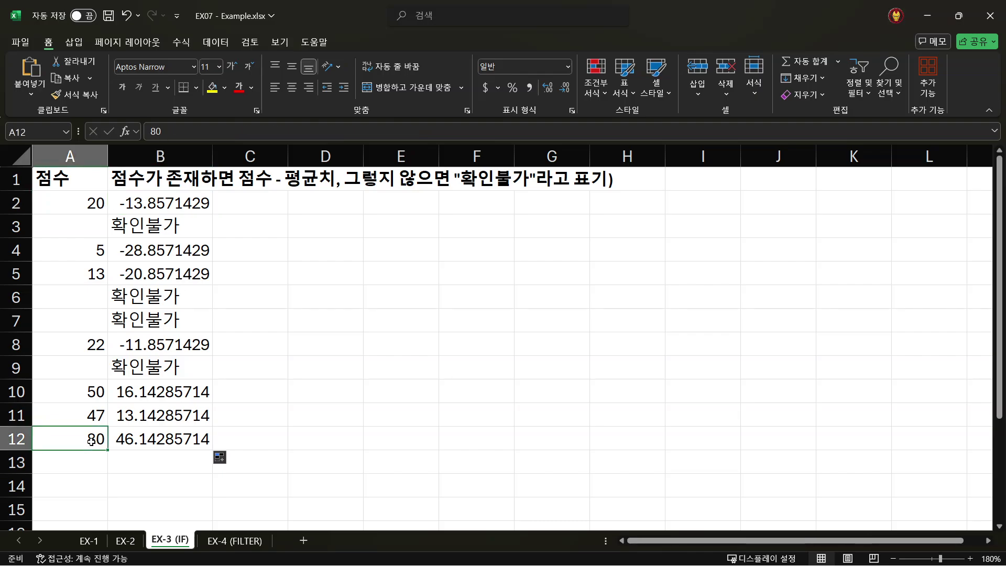
click(148, 438)
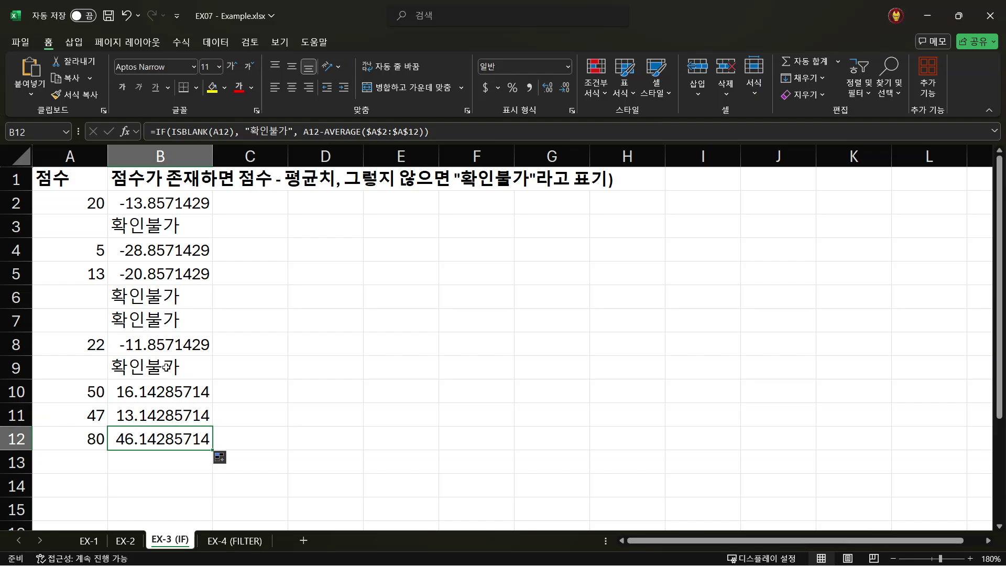
click(156, 398)
click(162, 438)
click(74, 179)
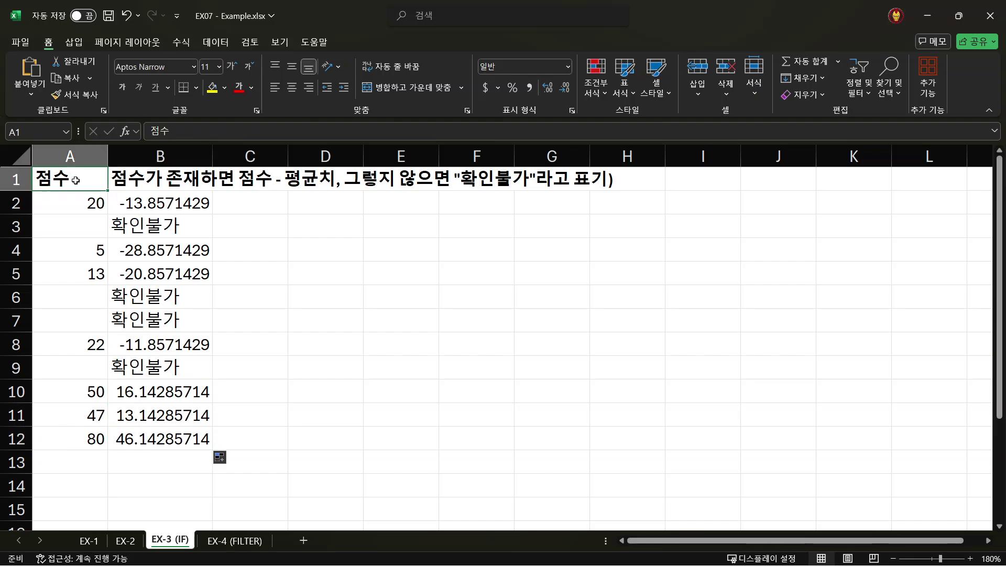
click(49, 224)
click(168, 225)
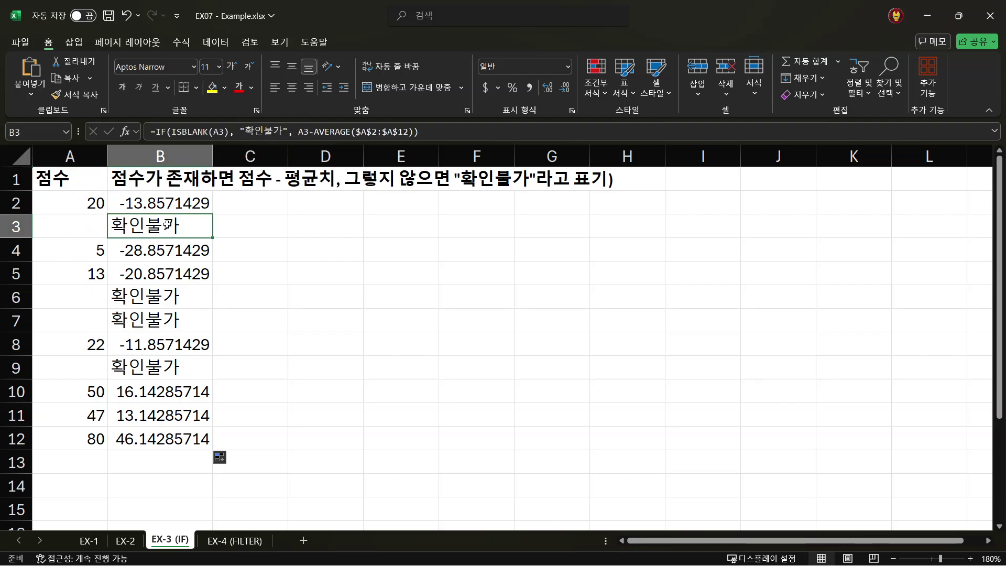
key(Down)
key(Down)
key(Down)
key(Down)
key(Down)
key(Down)
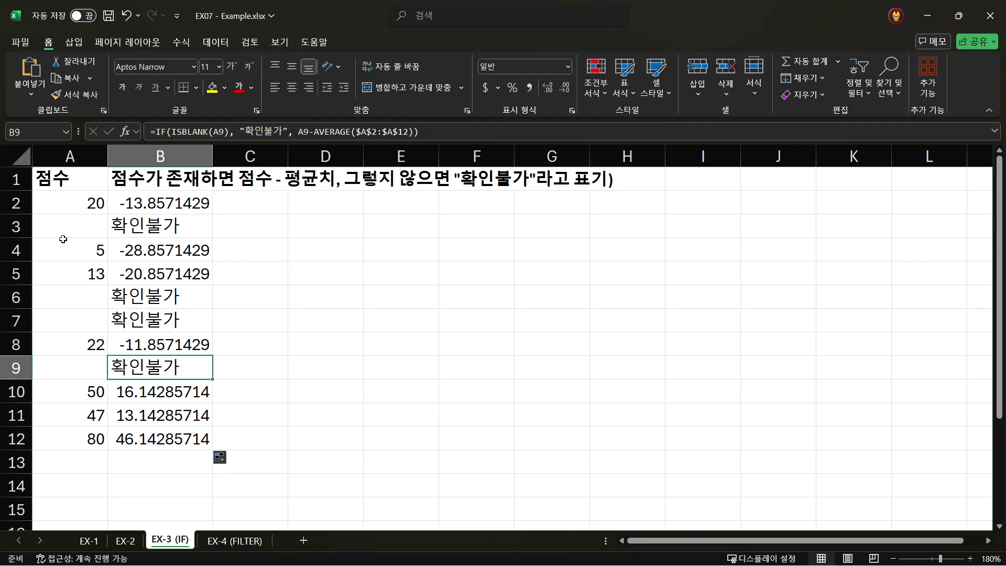
Step: Review the ISBLANK and AVERAGE parts of the formula in B2 and close it without editing
click(73, 179)
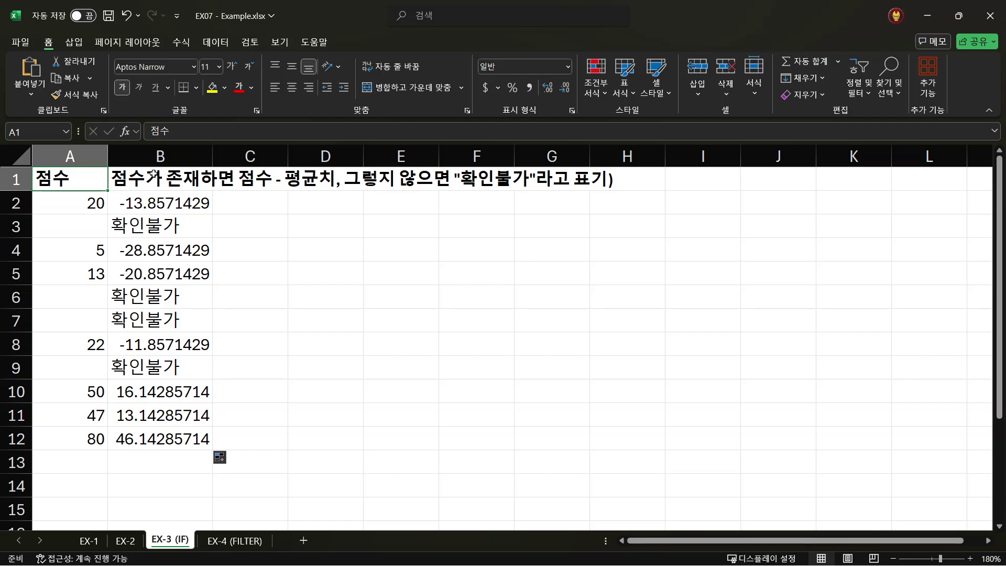
click(159, 203)
click(187, 130)
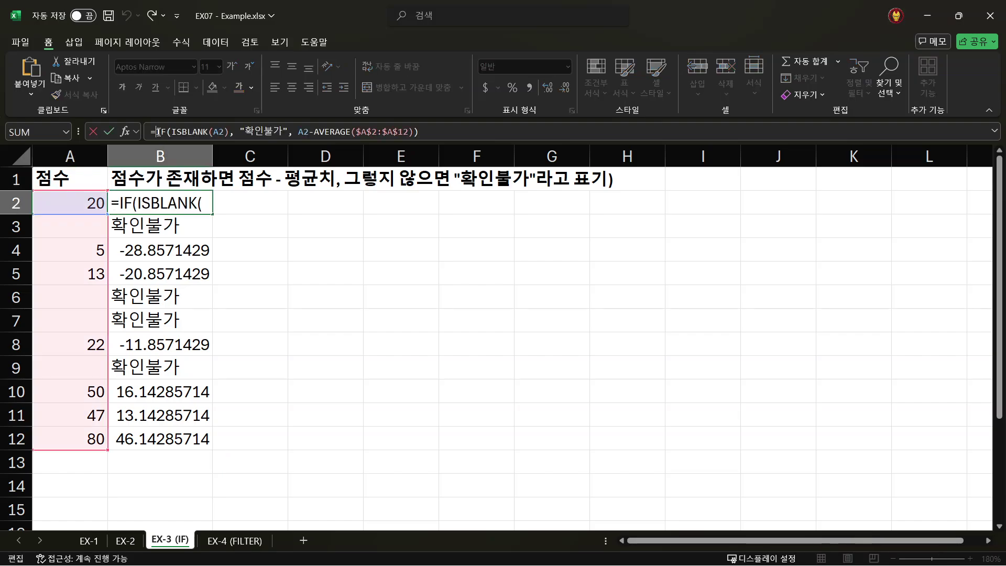
double_click(188, 131)
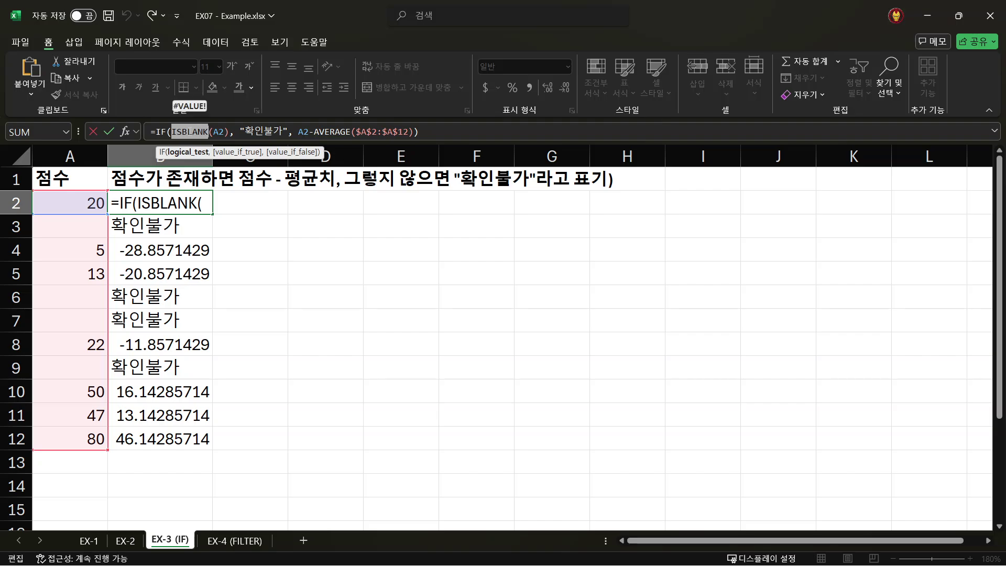
double_click(330, 131)
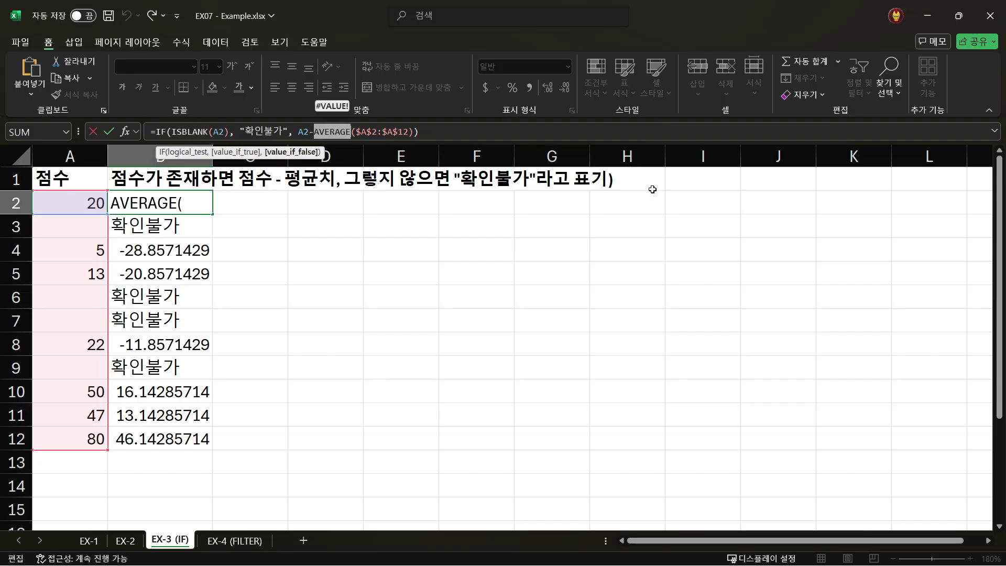
key(Return)
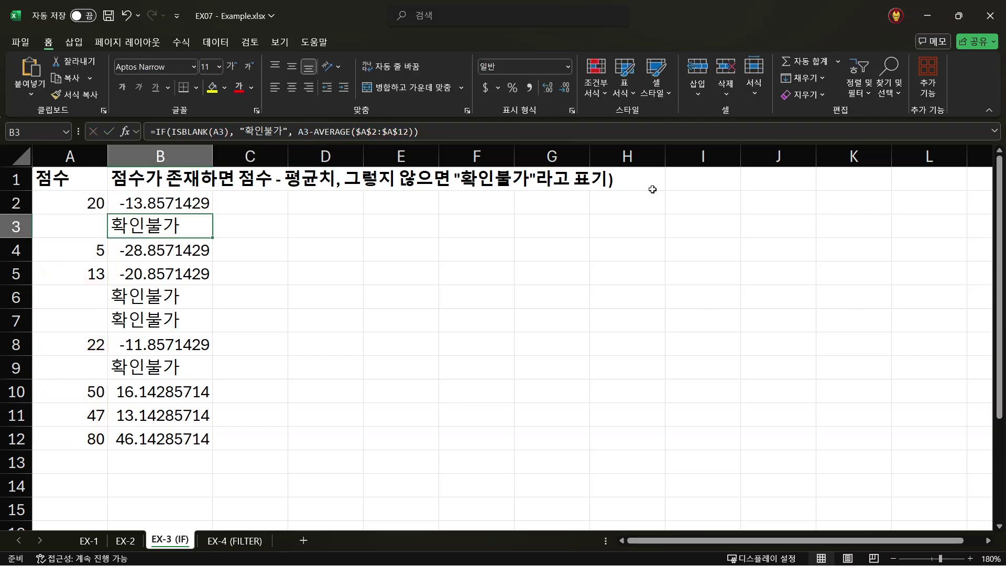
key(Up)
key(ctrl+Home)
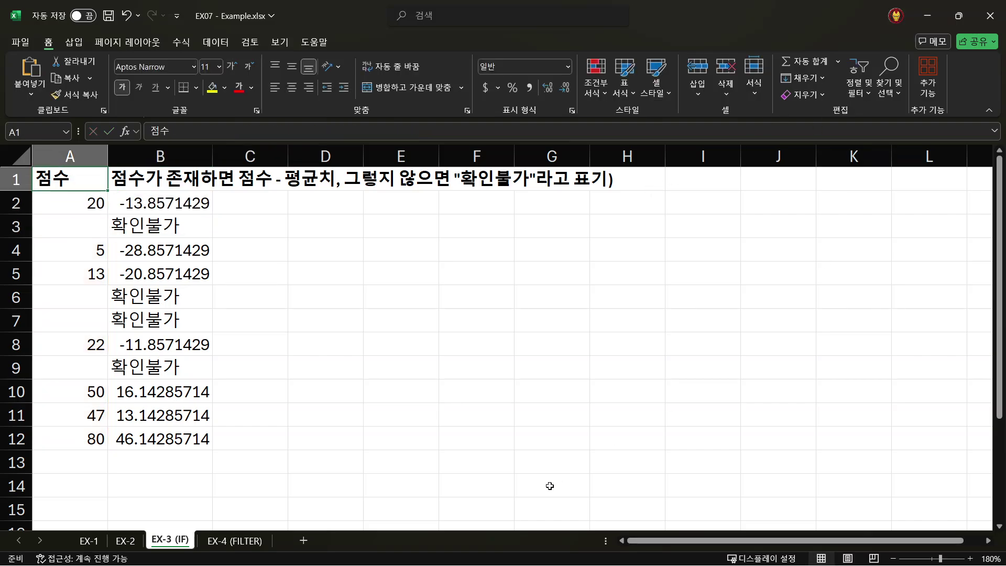
Step: Open the EX-4 (FILTER) sheet and examine the customer name and email columns, including the blank email cells
click(231, 543)
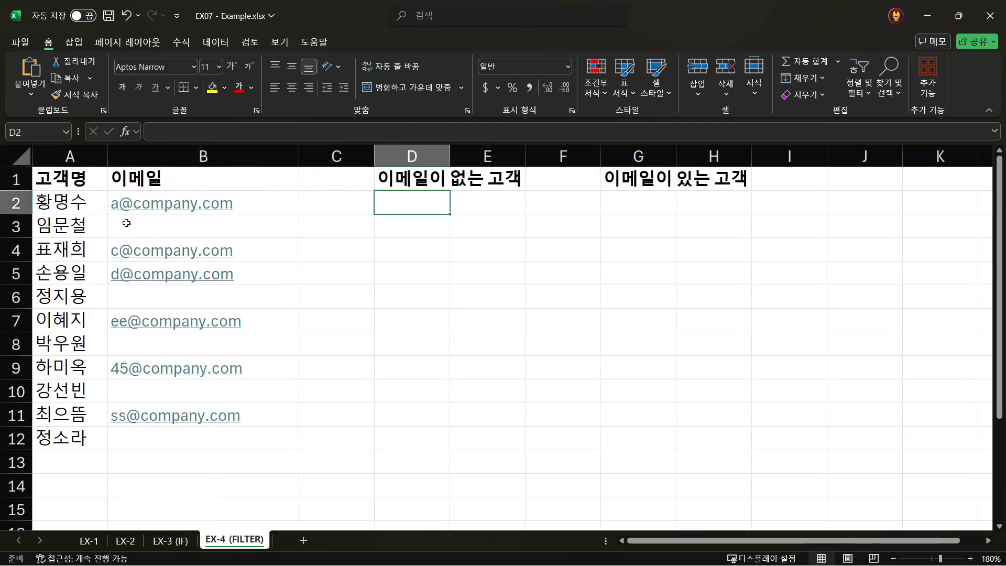
click(71, 158)
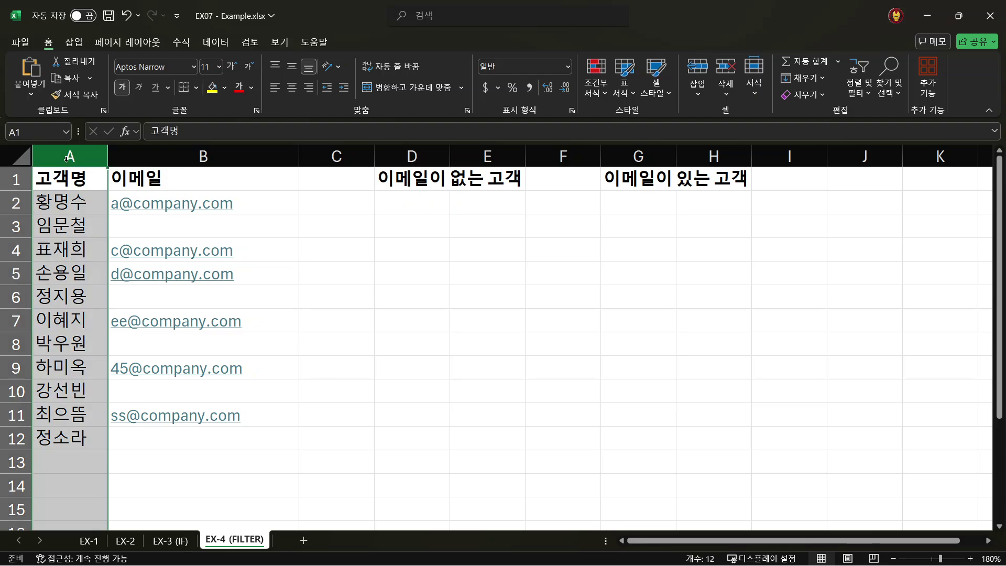
click(201, 158)
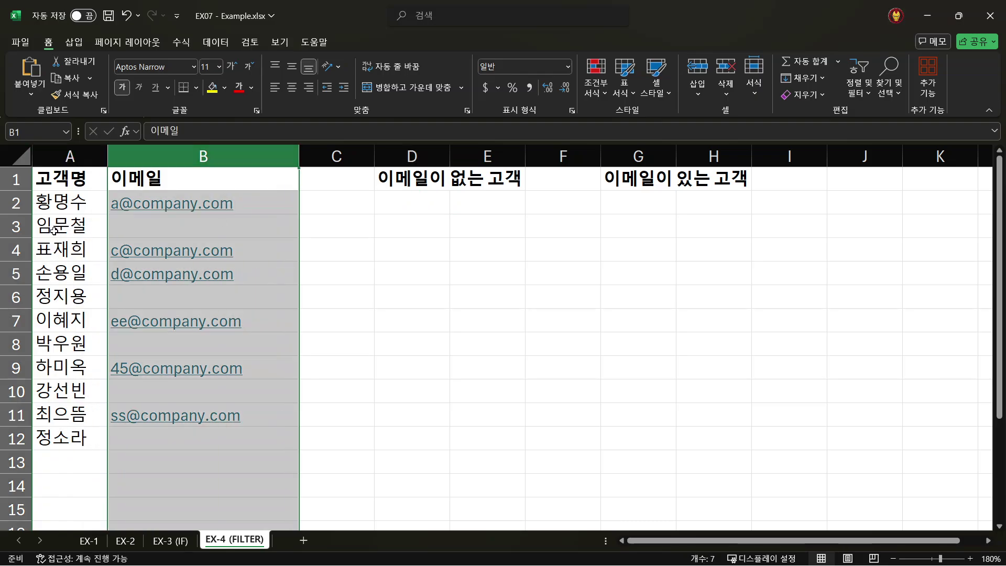
click(71, 232)
click(139, 224)
click(139, 299)
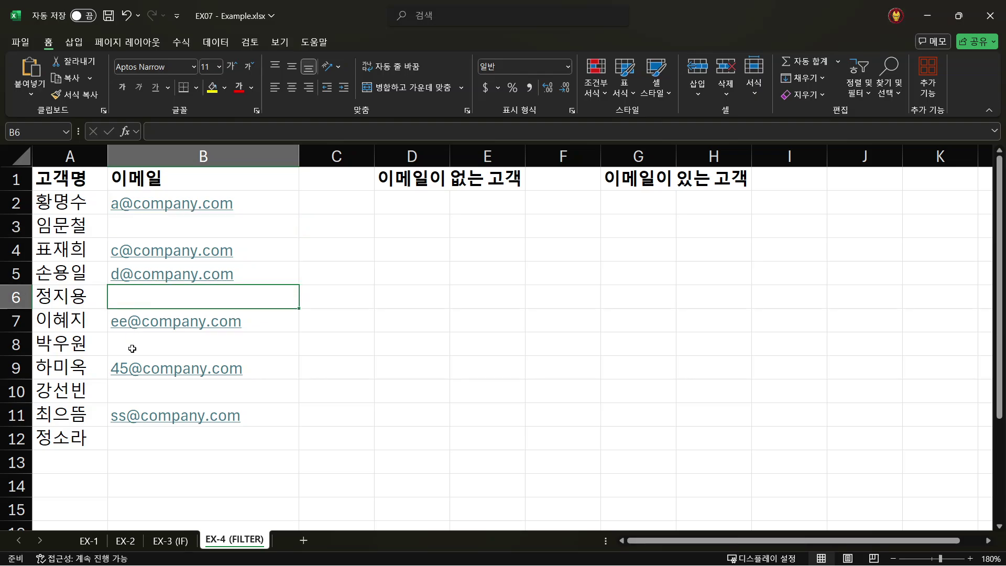
click(147, 350)
click(146, 399)
click(159, 432)
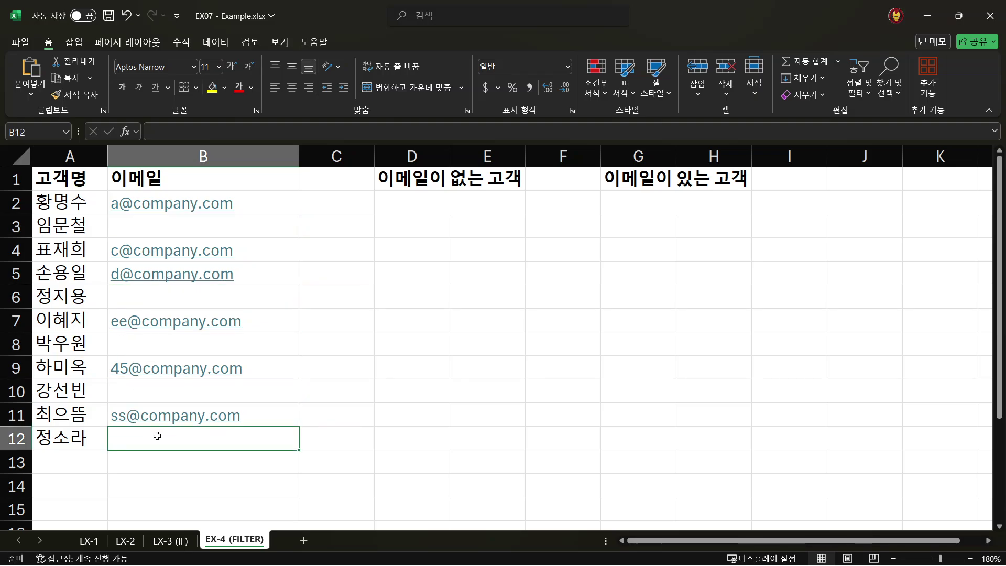
Step: Examine the D1 and G1 headings for customers without and with email, the emails in B2:B12, and the output areas below both headings
click(66, 187)
click(410, 186)
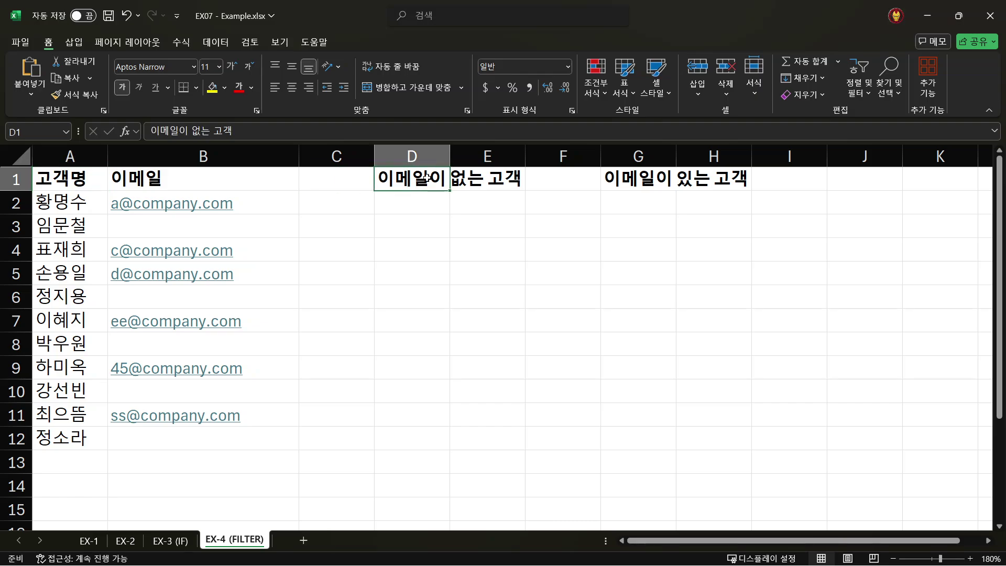
click(631, 179)
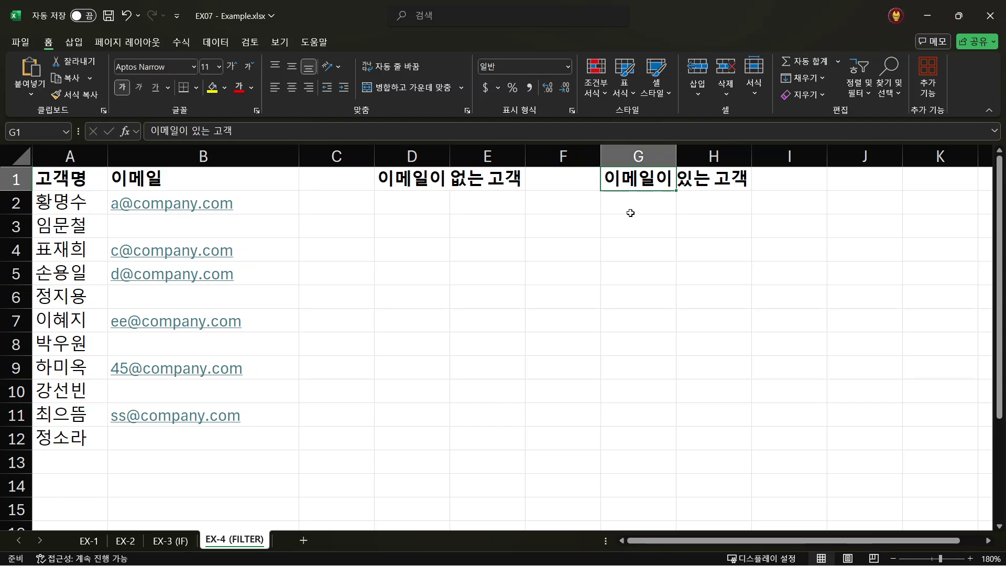
click(396, 199)
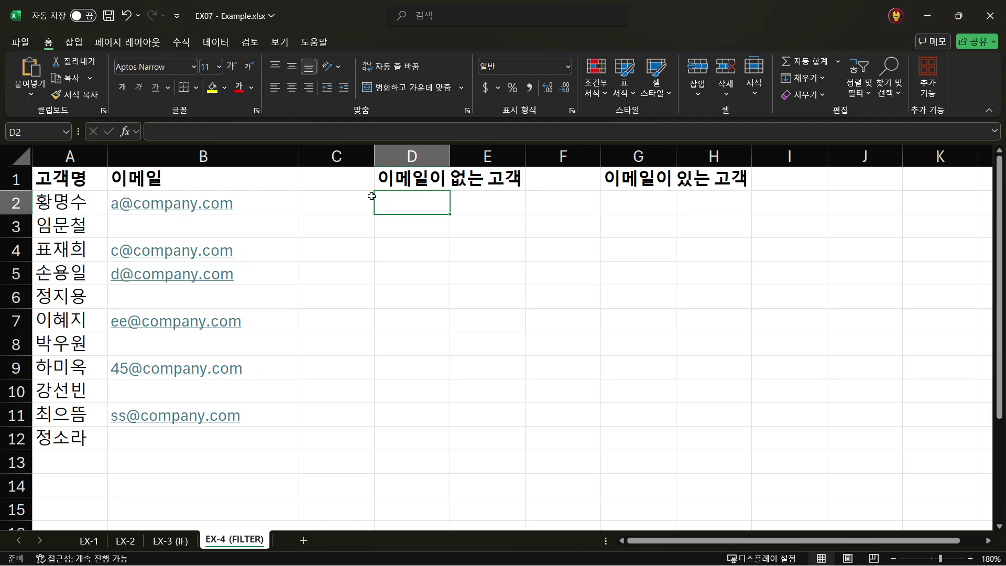
drag(269, 204, 261, 443)
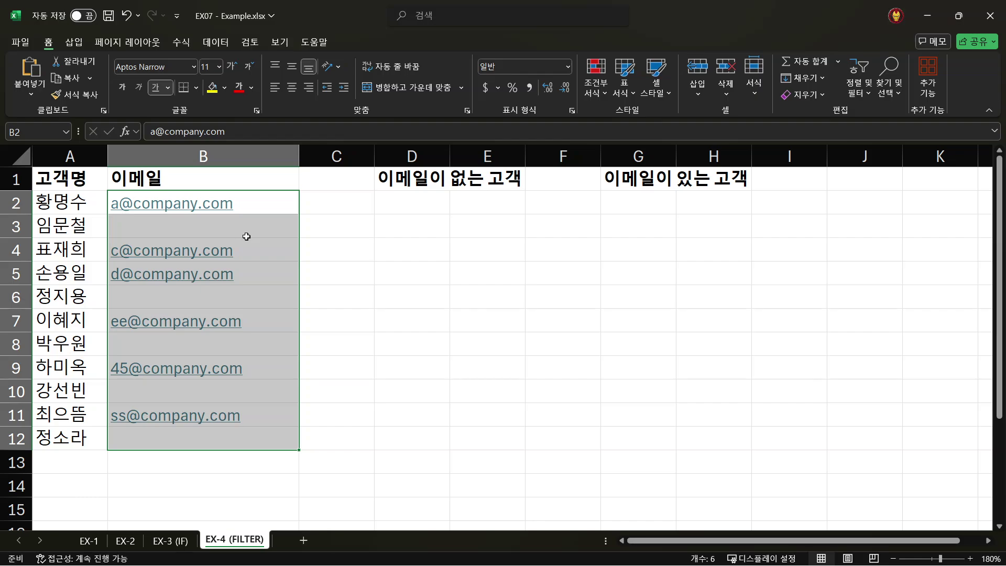
click(262, 228)
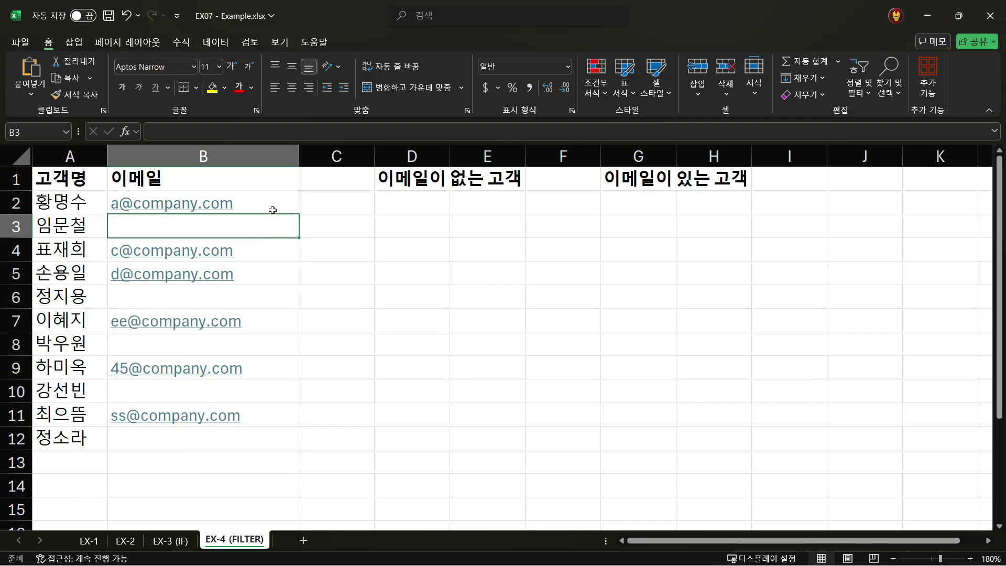
click(272, 210)
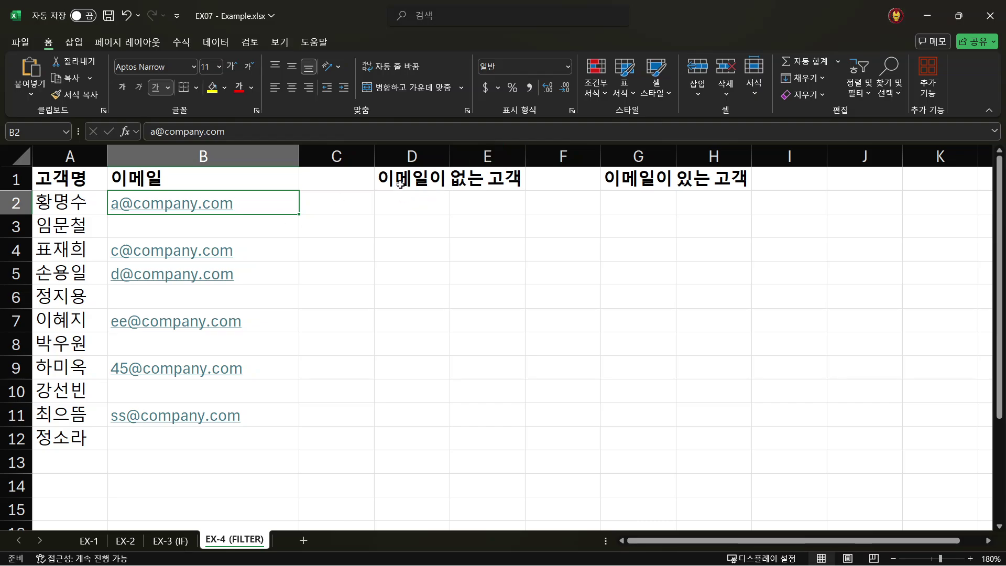
drag(401, 196, 514, 298)
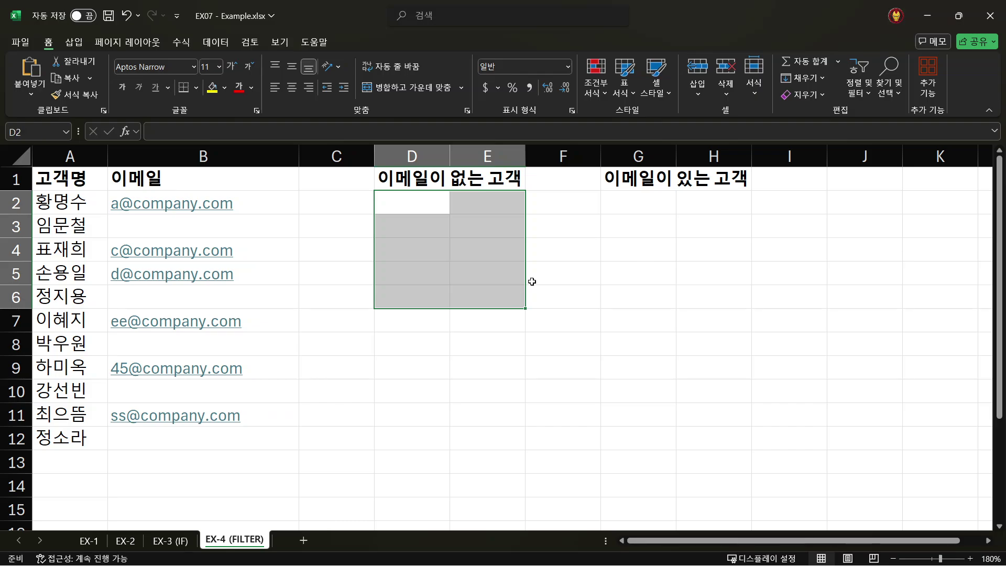
drag(632, 210, 757, 308)
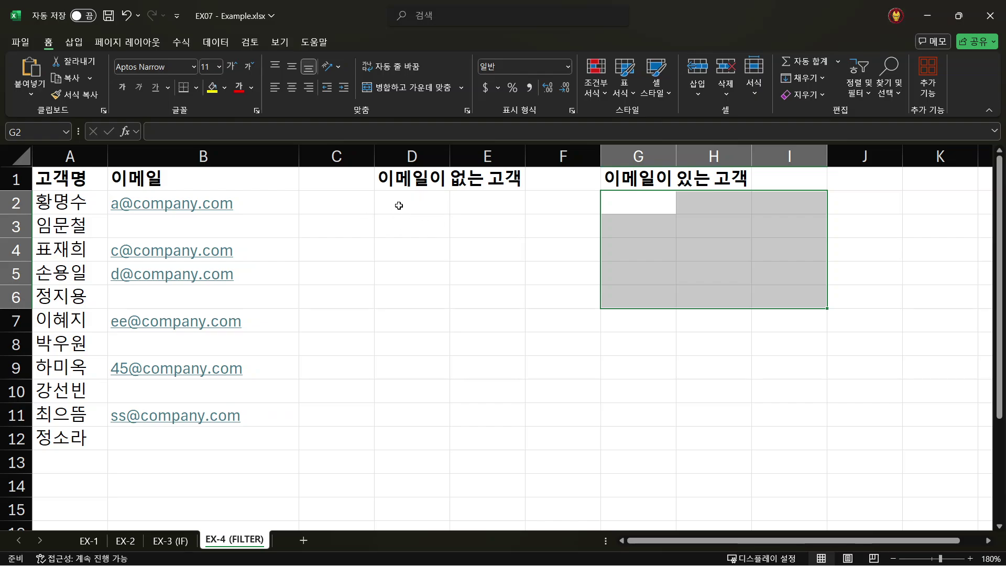
drag(397, 204, 552, 296)
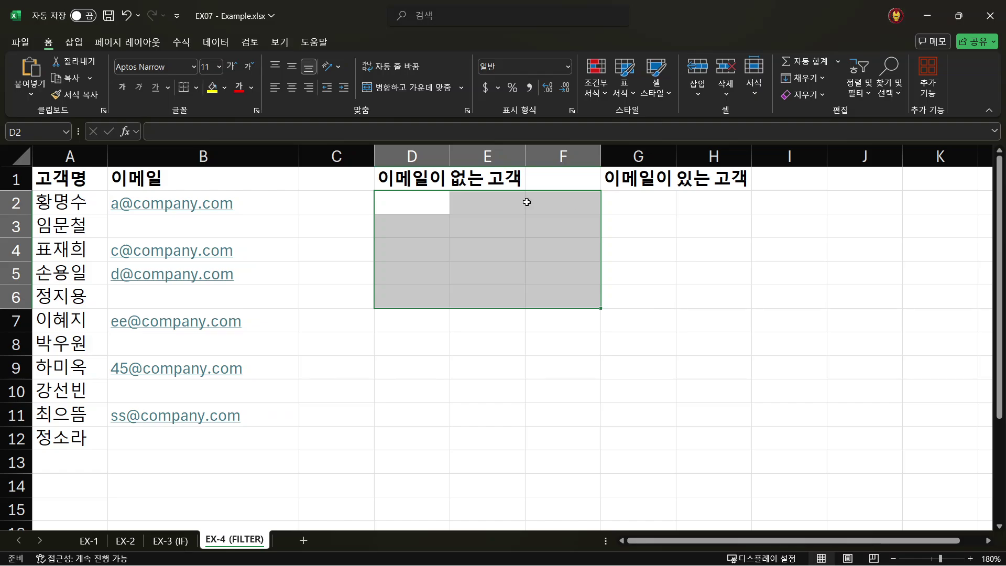
Step: Begin a FILTER formula in D2 with A2:B12 as the array and ISBLANK(B2:B12) as the include condition
click(407, 207)
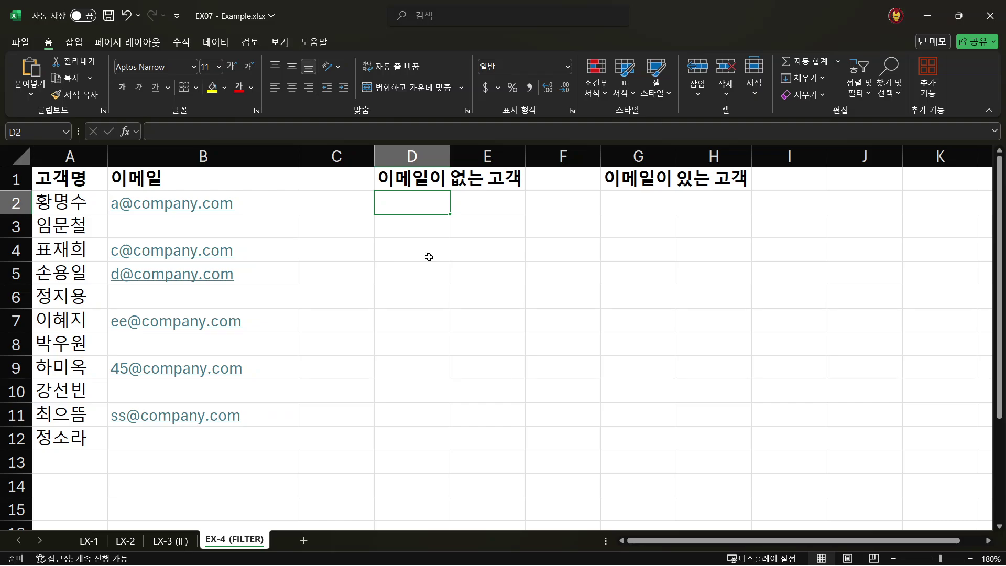
text(=)
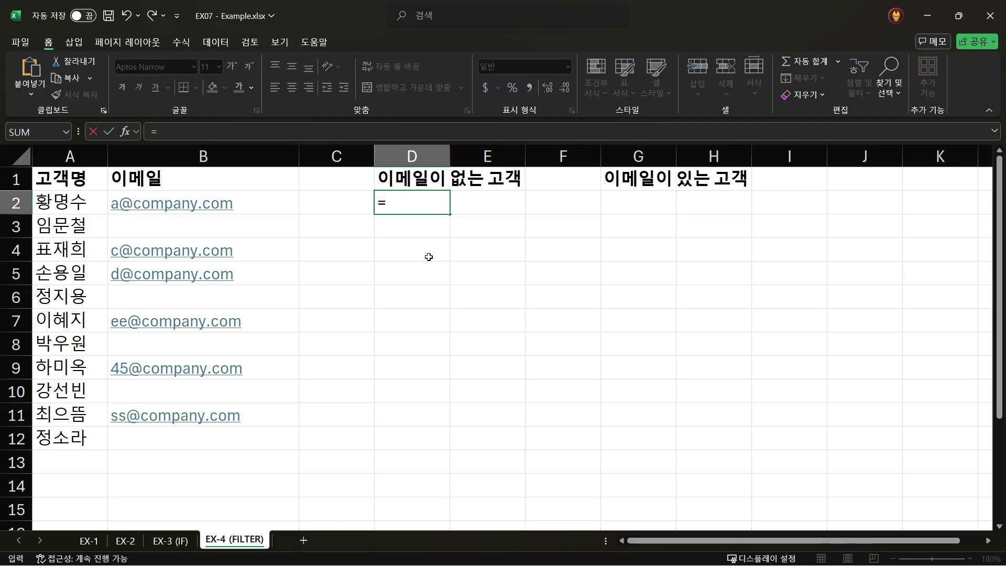
text(filte)
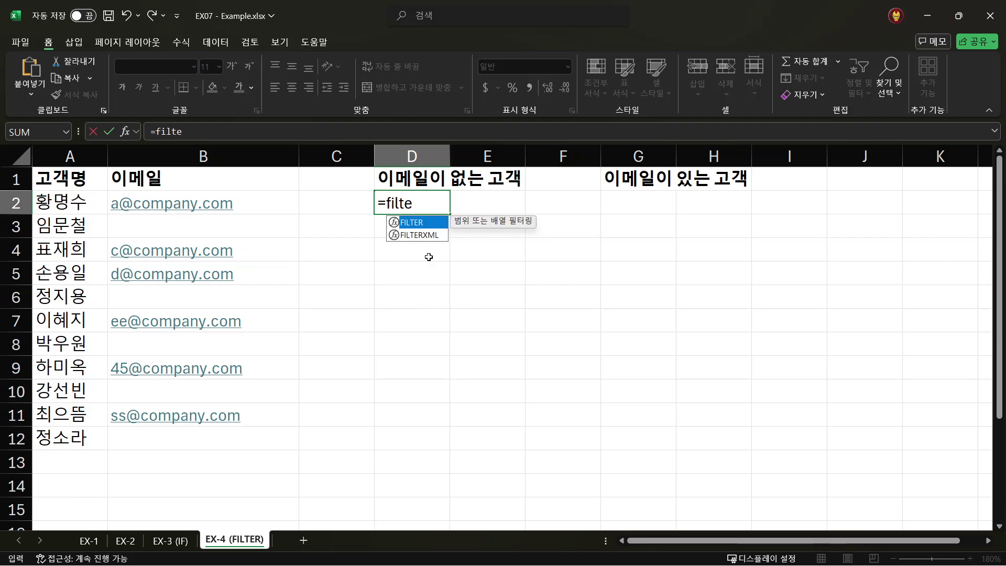
text(r()
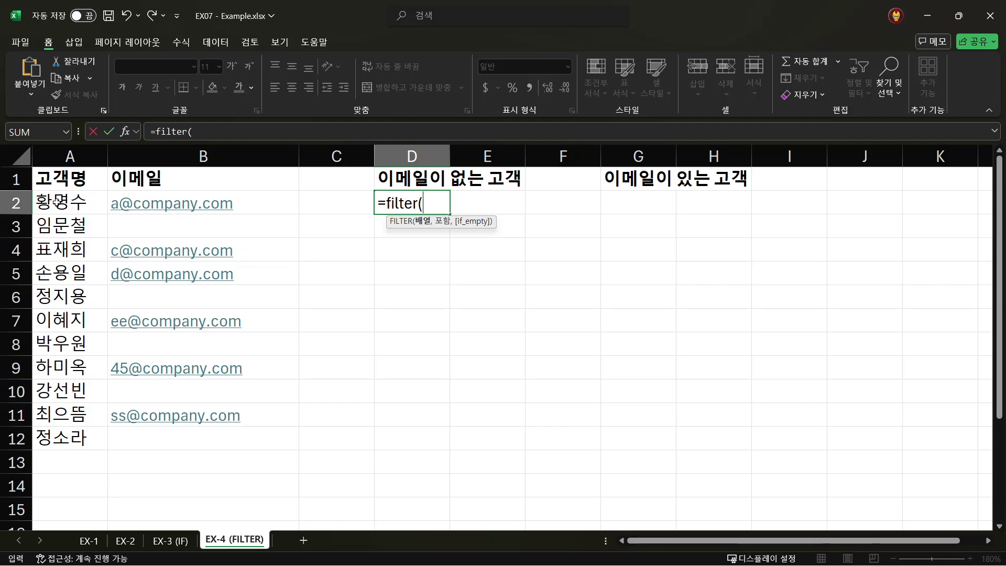
drag(57, 202, 227, 433)
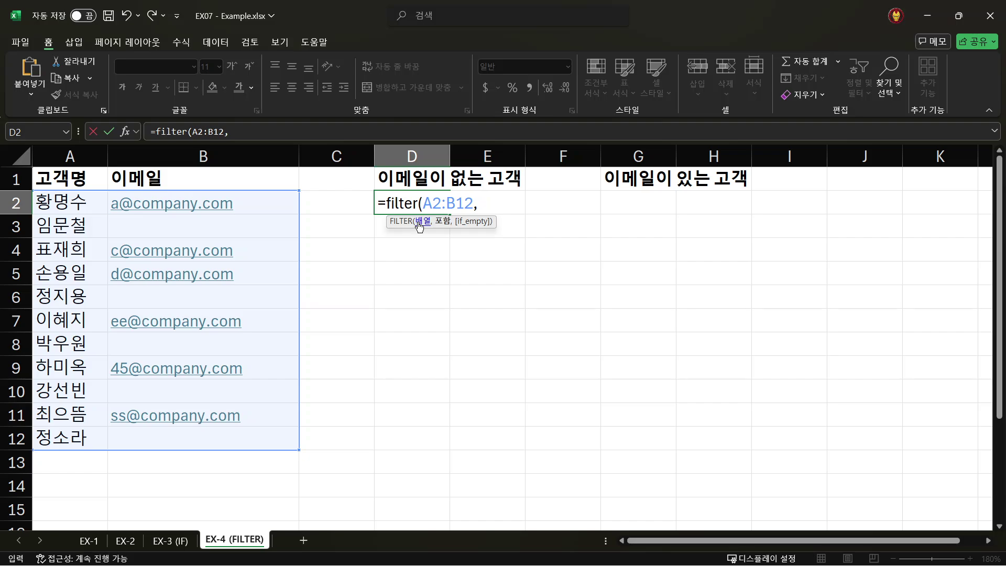
text(isb)
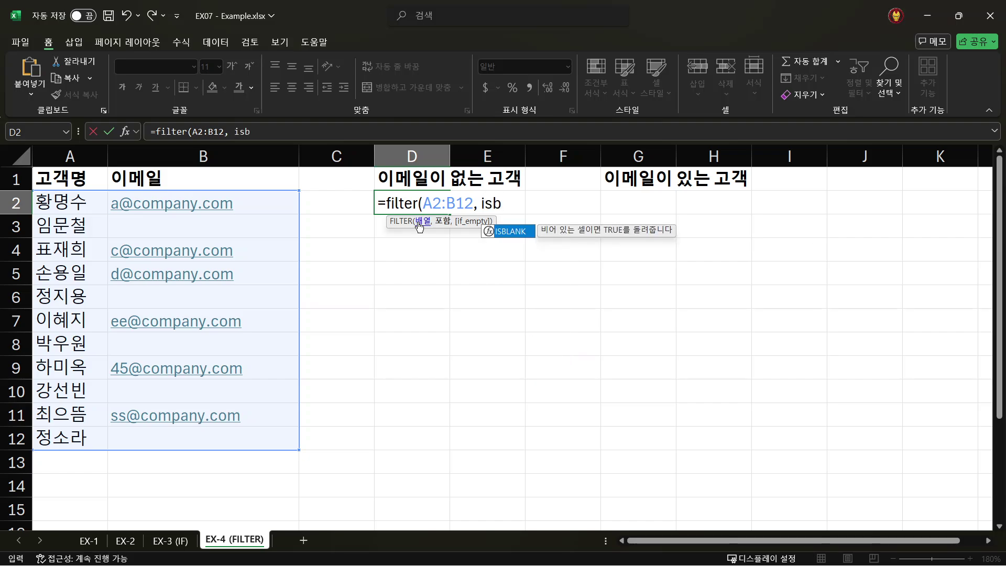
key(BackSpace)
key(Tab)
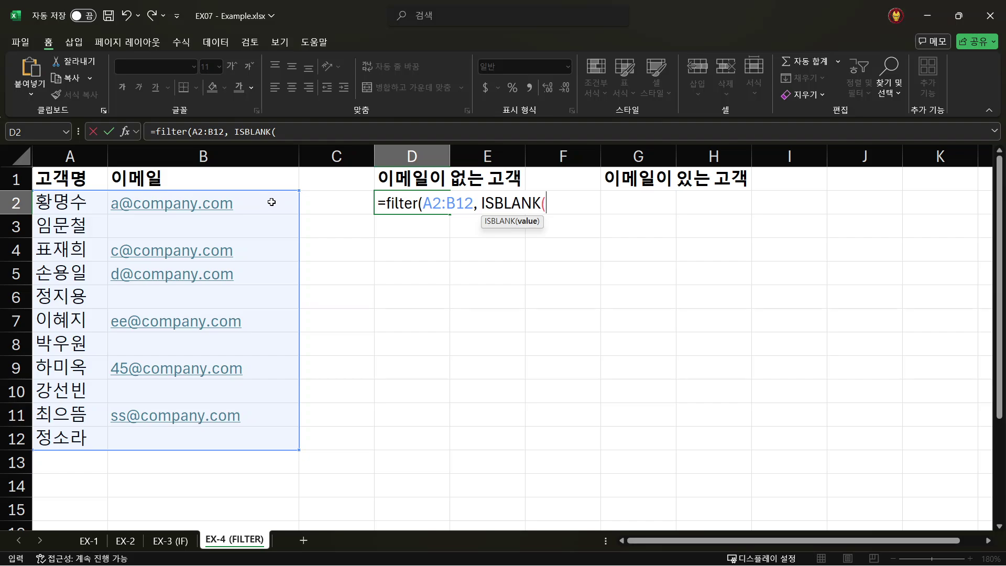
drag(270, 205, 239, 439)
text())
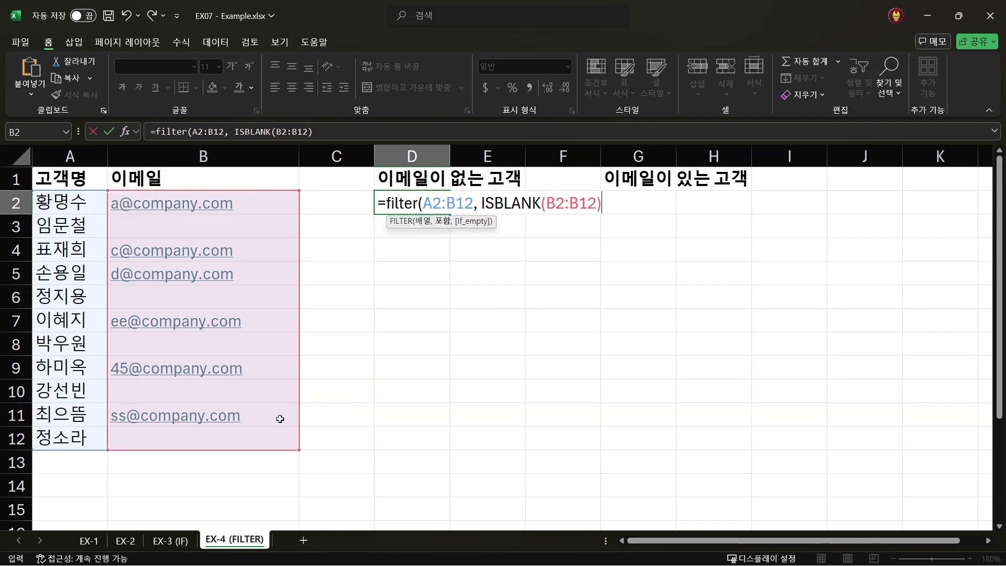
text( = t)
key(BackSpace)
key(BackSpace)
key(BackSpace)
key(BackSpace)
Step: Complete and enter the D2 formula as =FILTER(A2:B12, ISBLANK(B2:B12))
text())
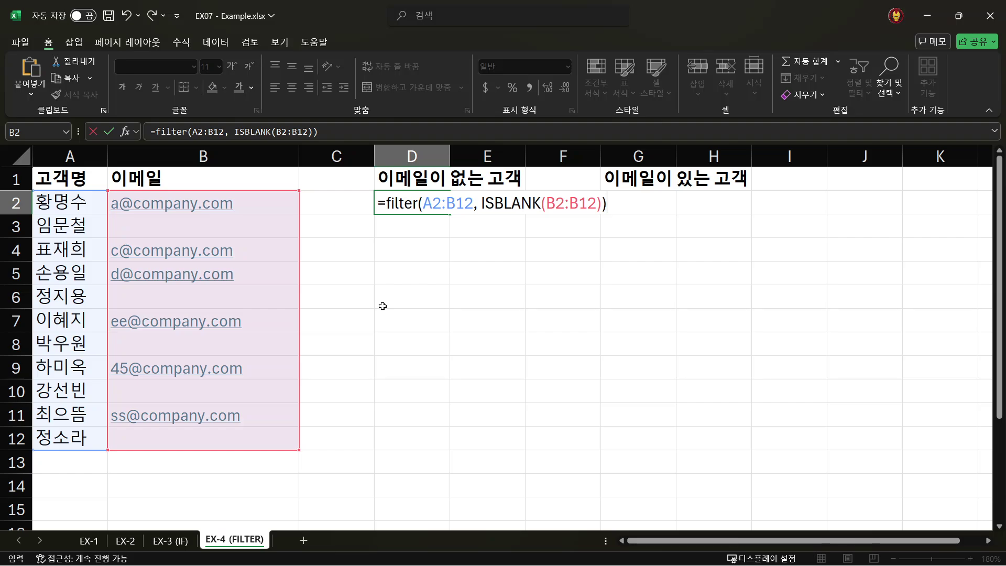
key(Return)
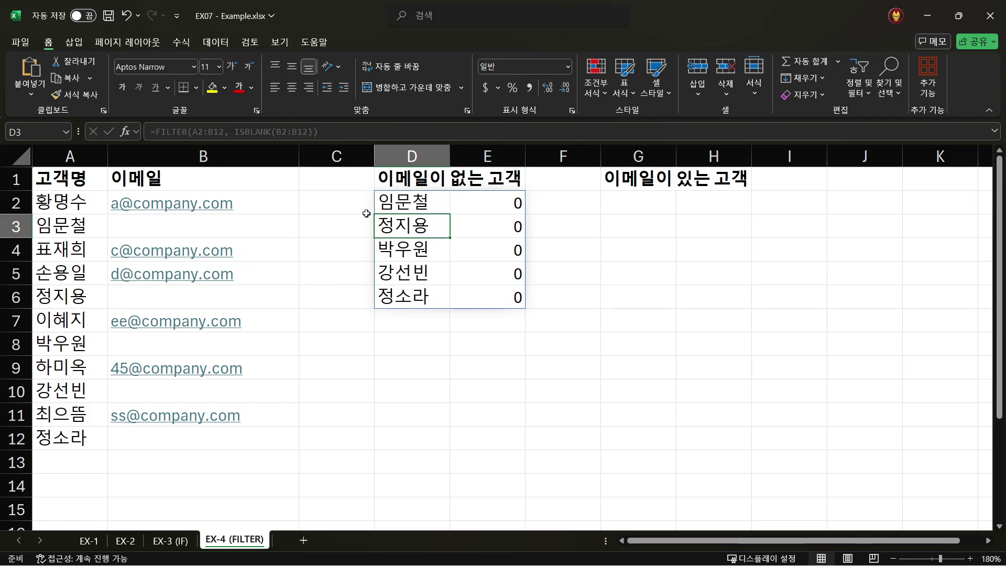
Step: Check the filtered customers below the D1 heading against the blank email cells in column B
click(390, 203)
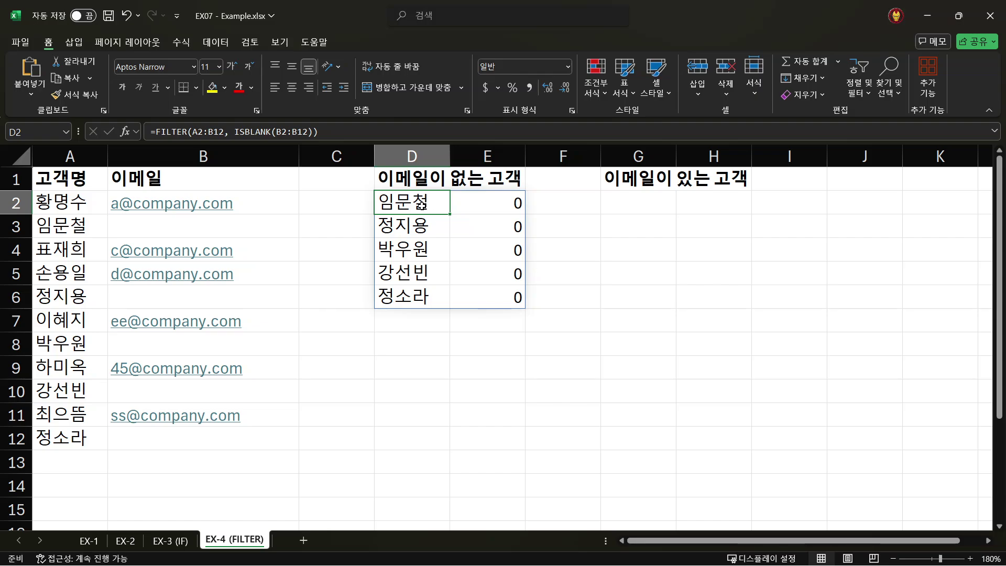
click(157, 226)
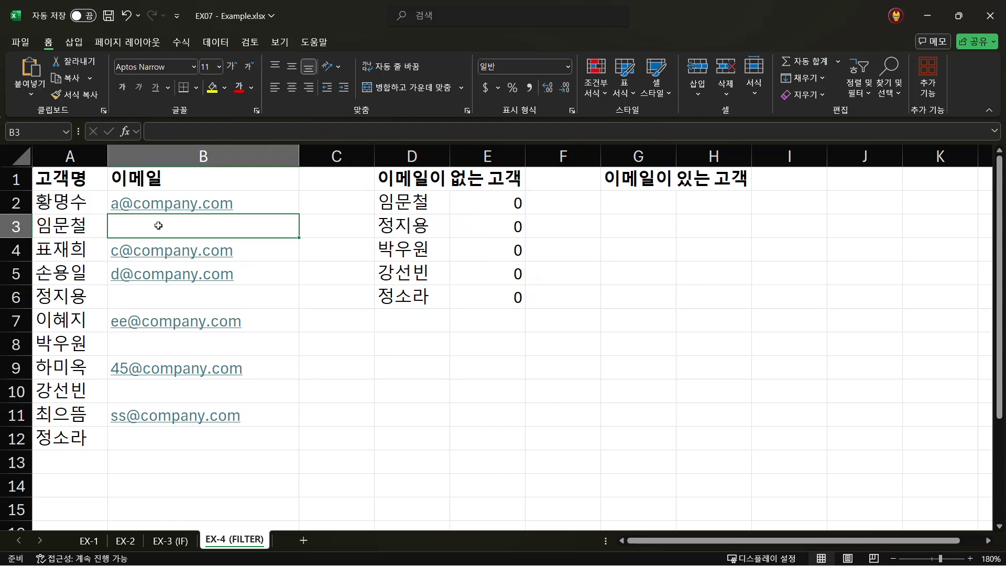
click(409, 227)
click(156, 307)
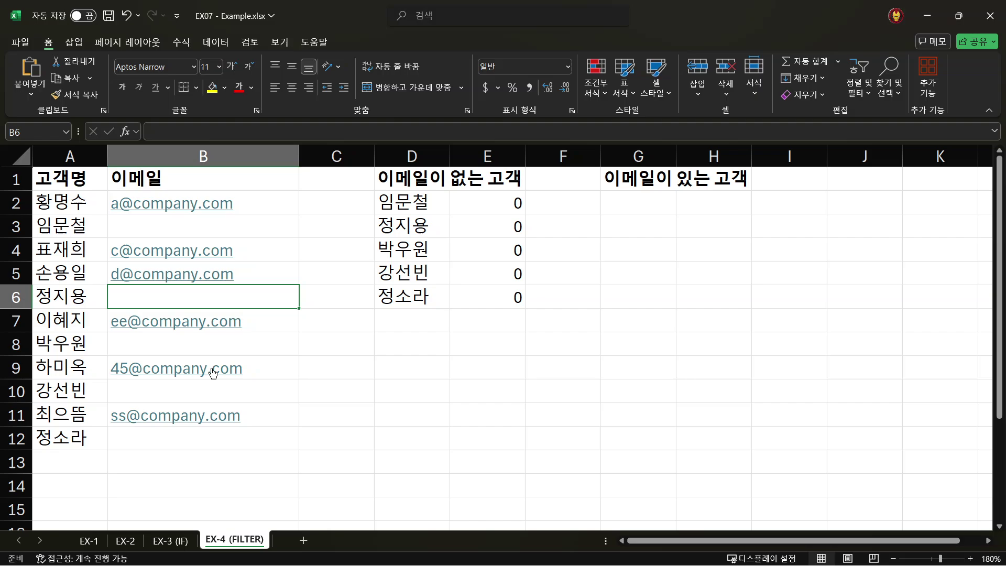
click(414, 251)
click(179, 347)
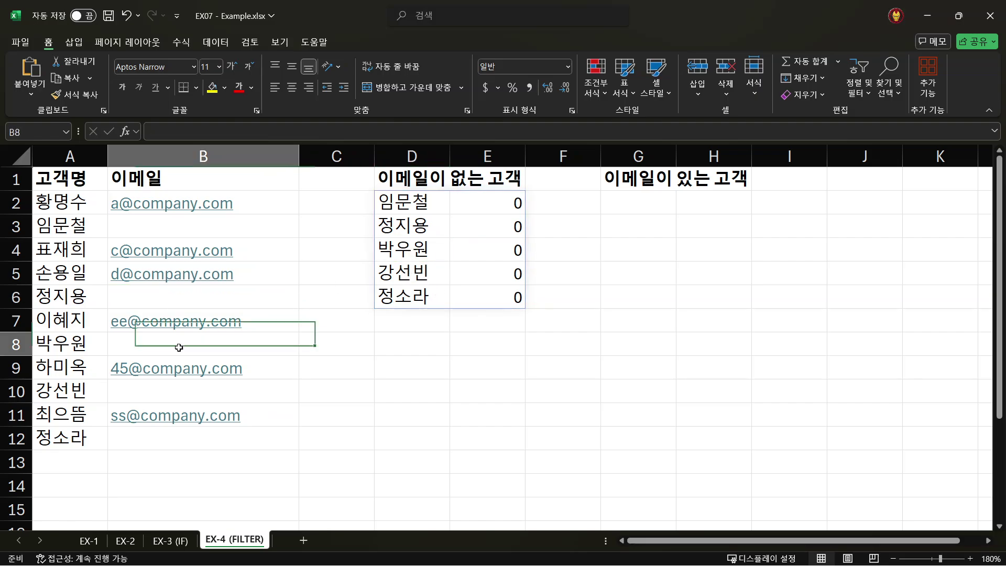
click(410, 279)
click(209, 398)
click(184, 438)
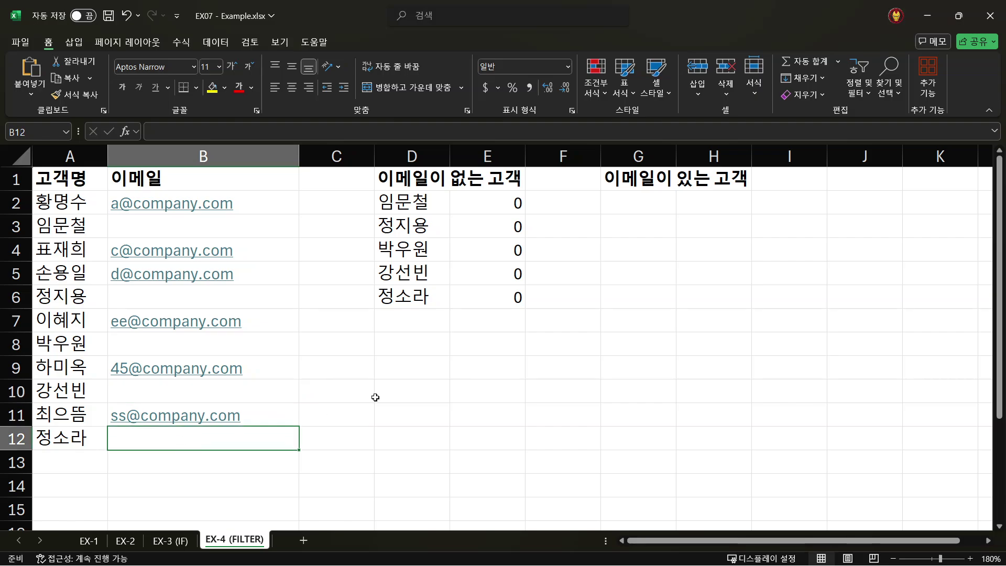
Step: Review the FILTER formula in D2 and its results in D2:E6 below the heading for customers without email
click(402, 207)
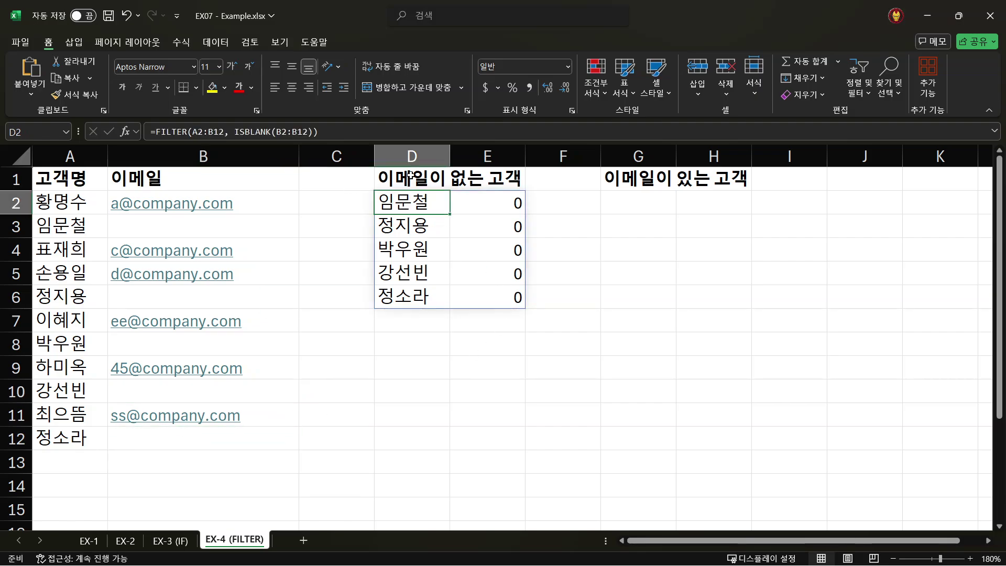
click(409, 178)
drag(402, 203, 479, 306)
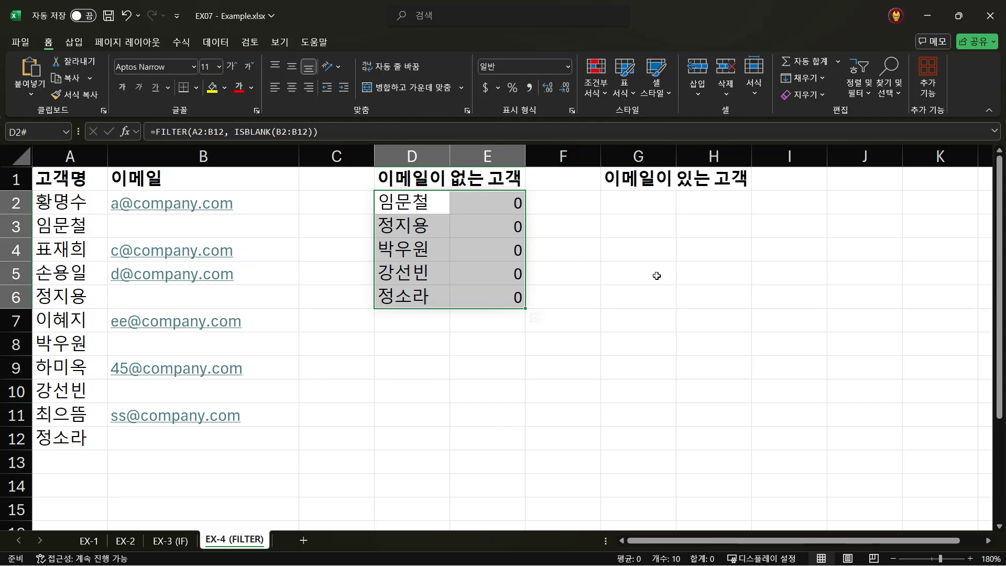
Step: Begin a FILTER formula in G2 with A2:B12 as the array
click(632, 208)
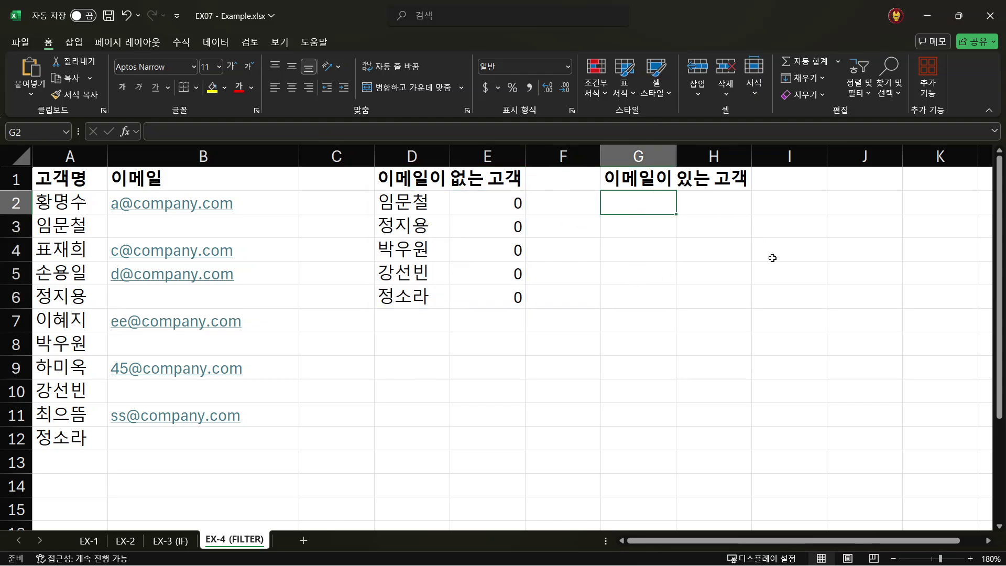
text(=)
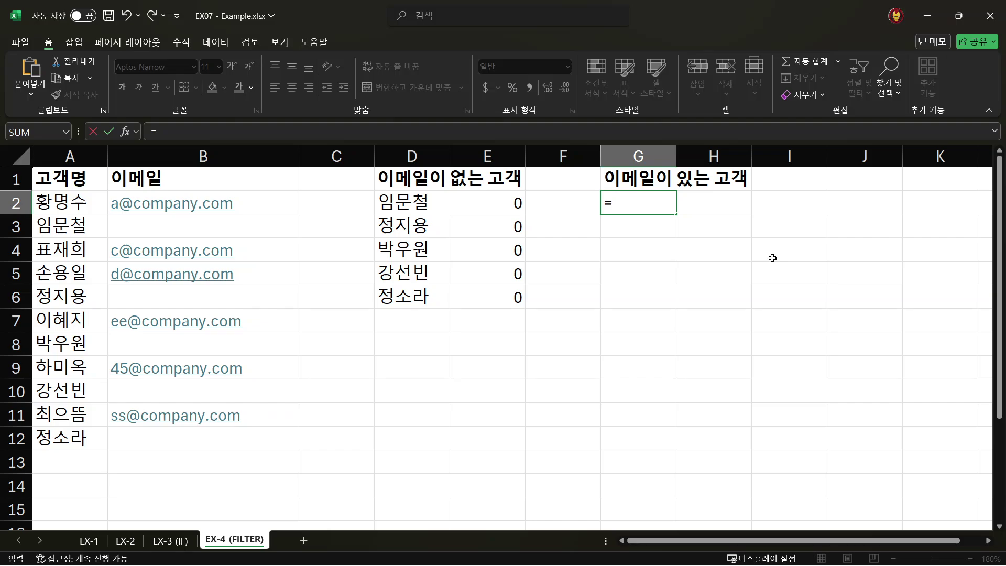
text(filter()
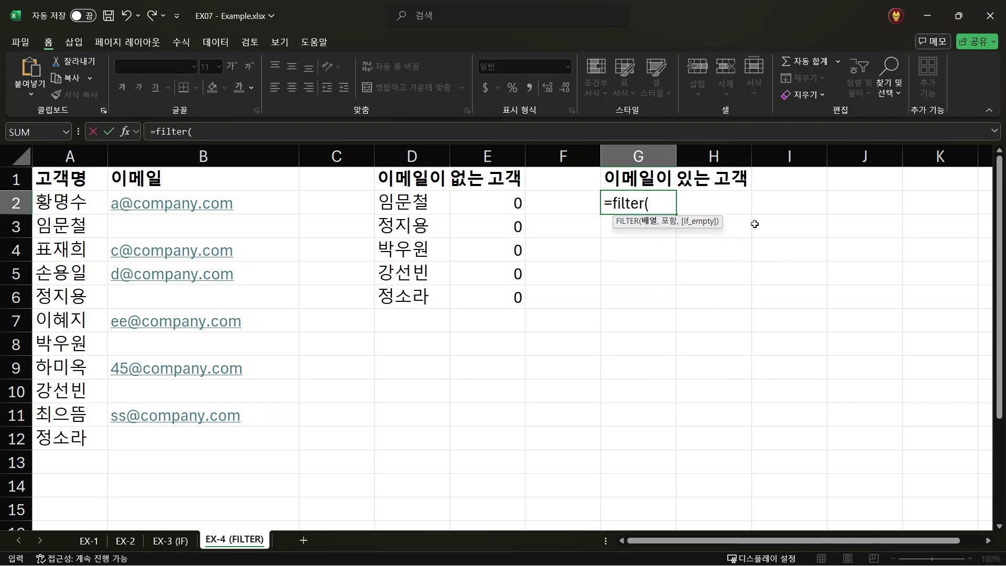
drag(61, 199, 267, 420)
text(,)
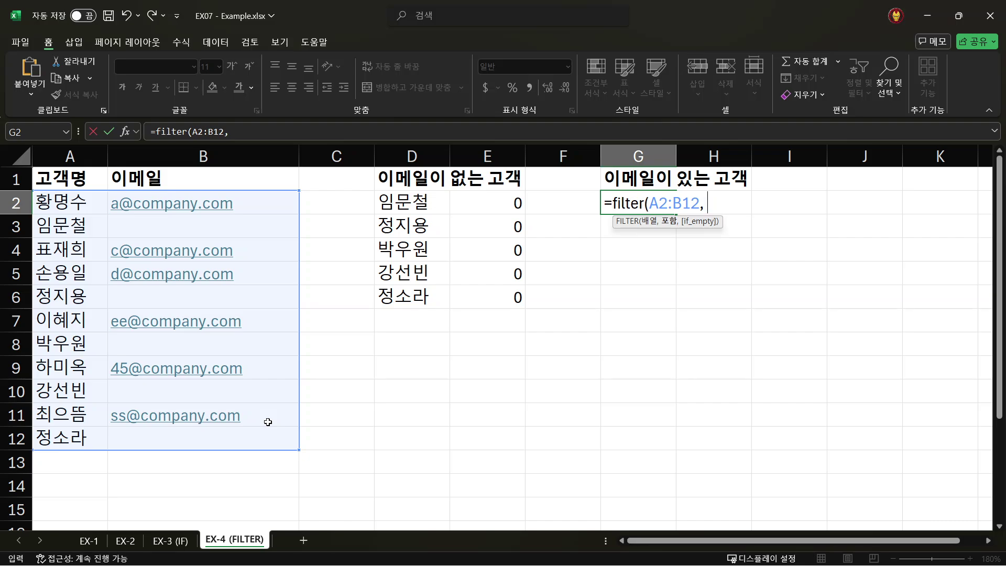
Step: Add ISBLANK(B2:B12) = FALSE as the include condition and enter the G2 formula as =FILTER(A2:B12, ISBLANK(B2:B12) = FALSE)
text( is)
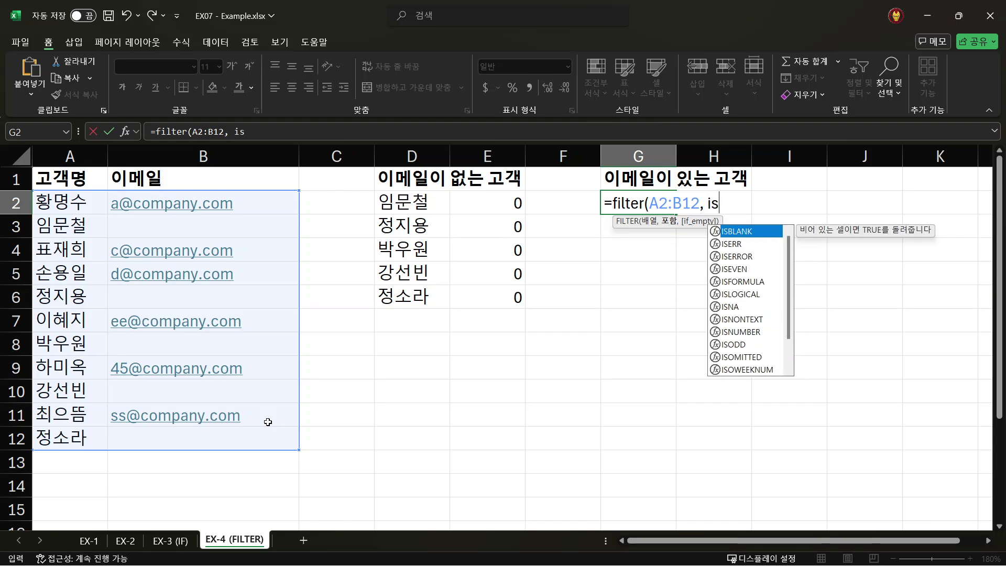
key(Tab)
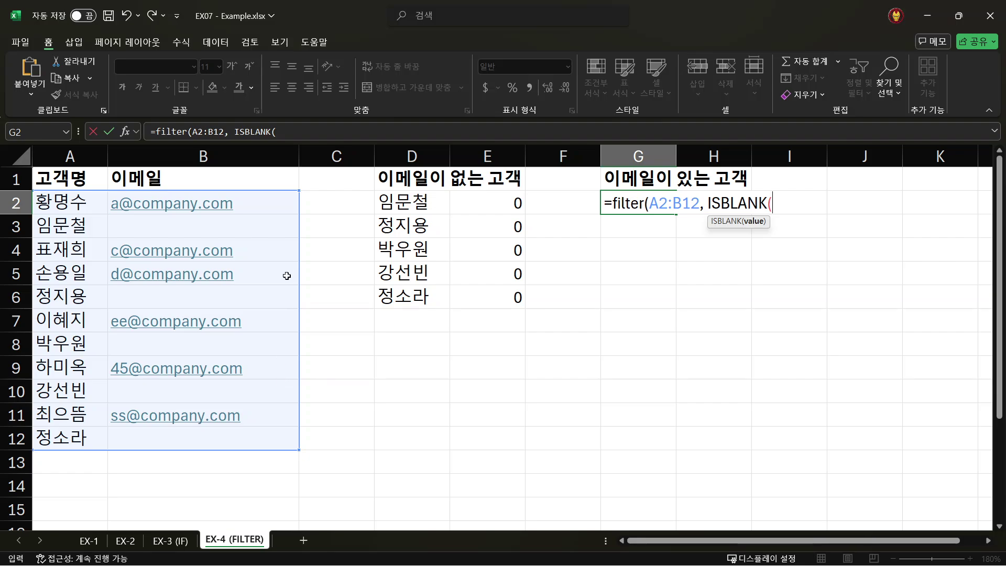
drag(269, 205, 252, 445)
text())
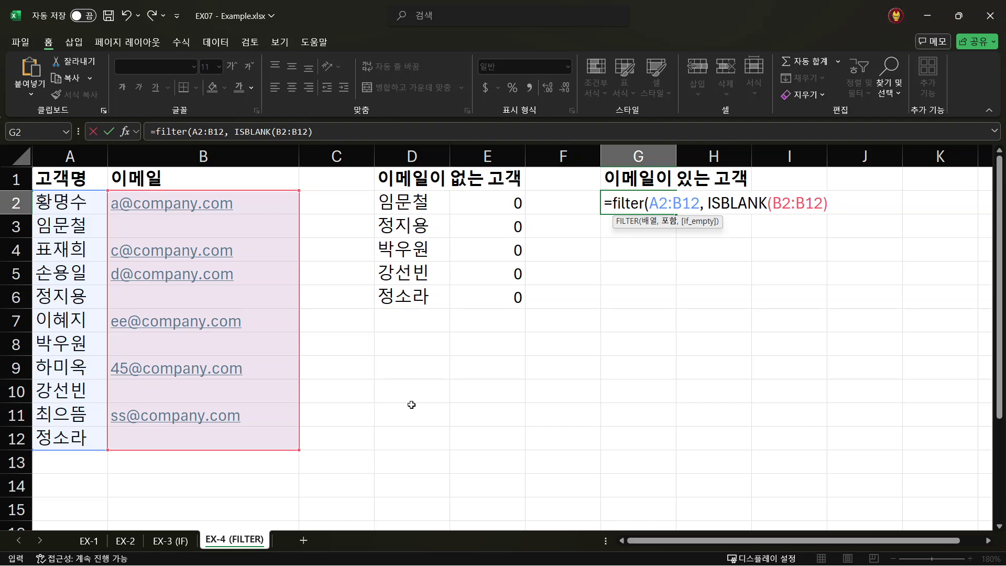
text( = false)
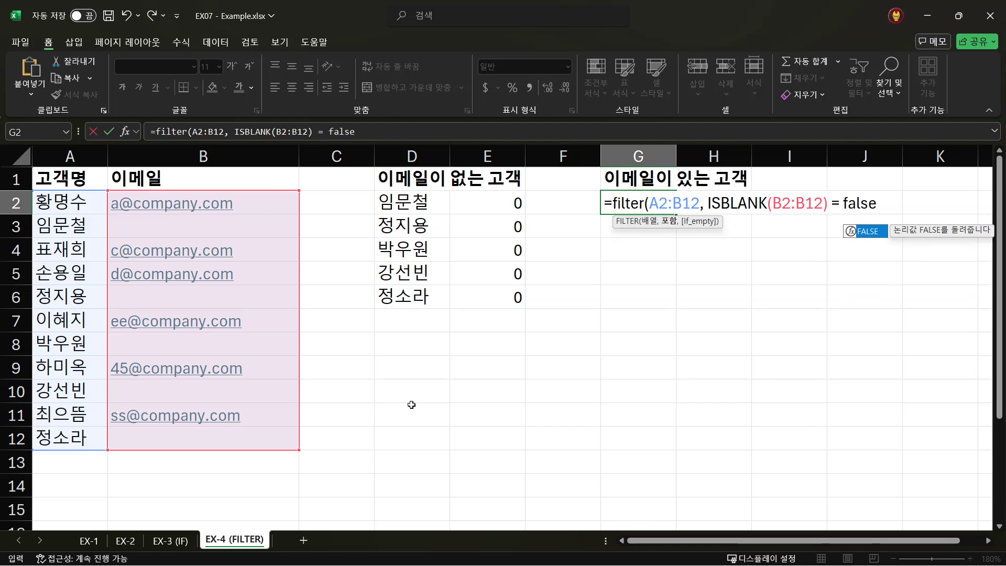
key(Tab)
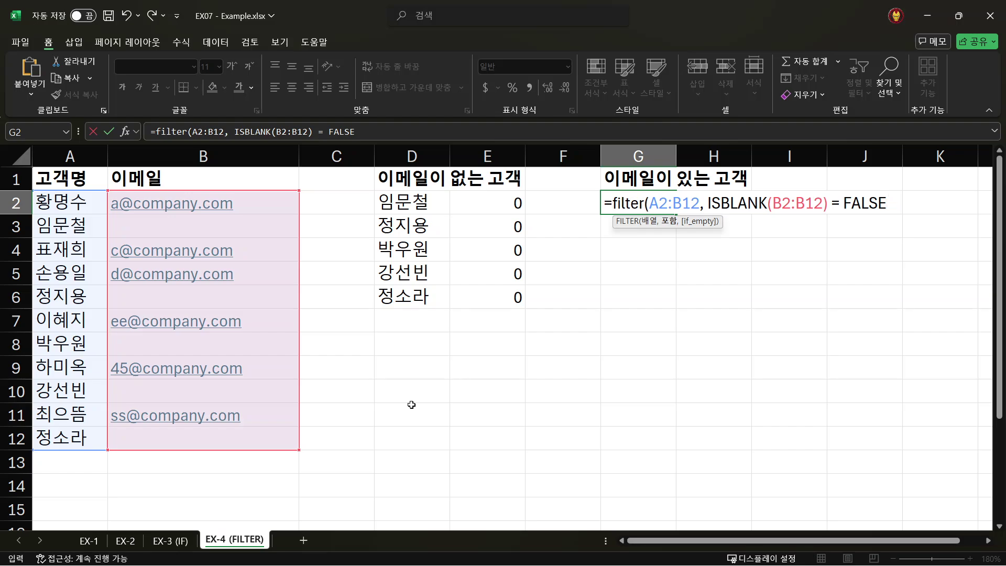
text())
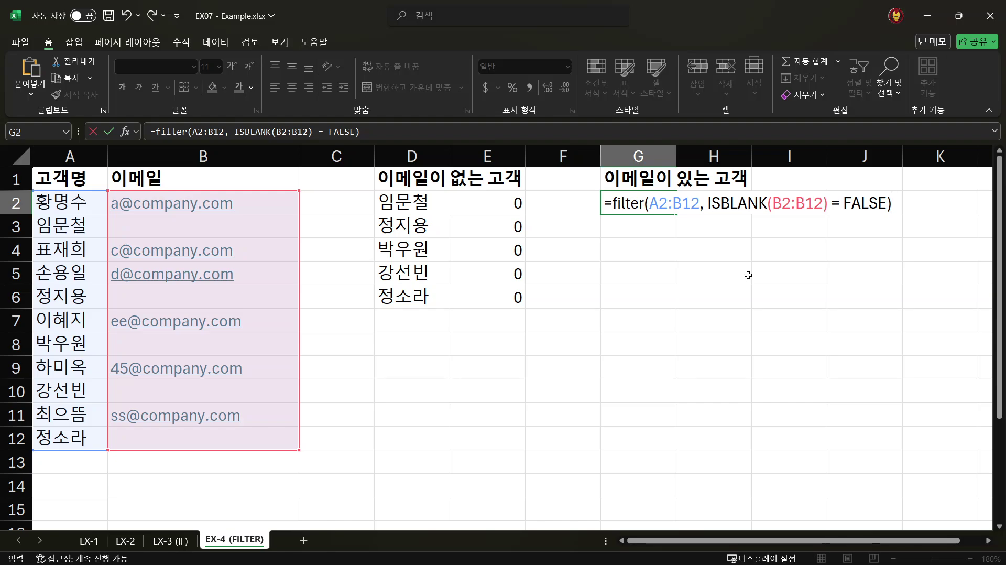
key(Return)
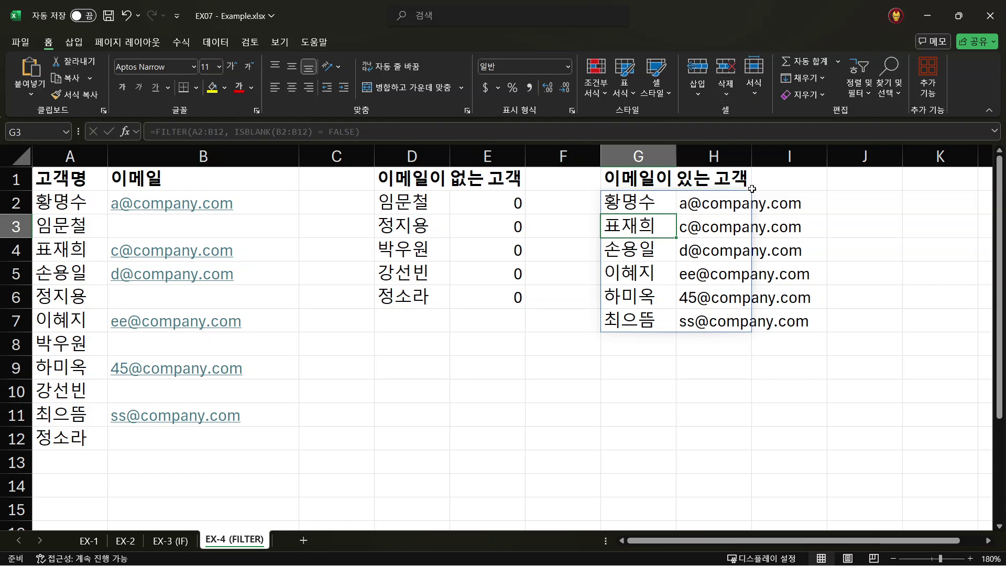
Step: Check the customers and emails filtered into G2:H7 against the source rows in columns A and B
click(611, 203)
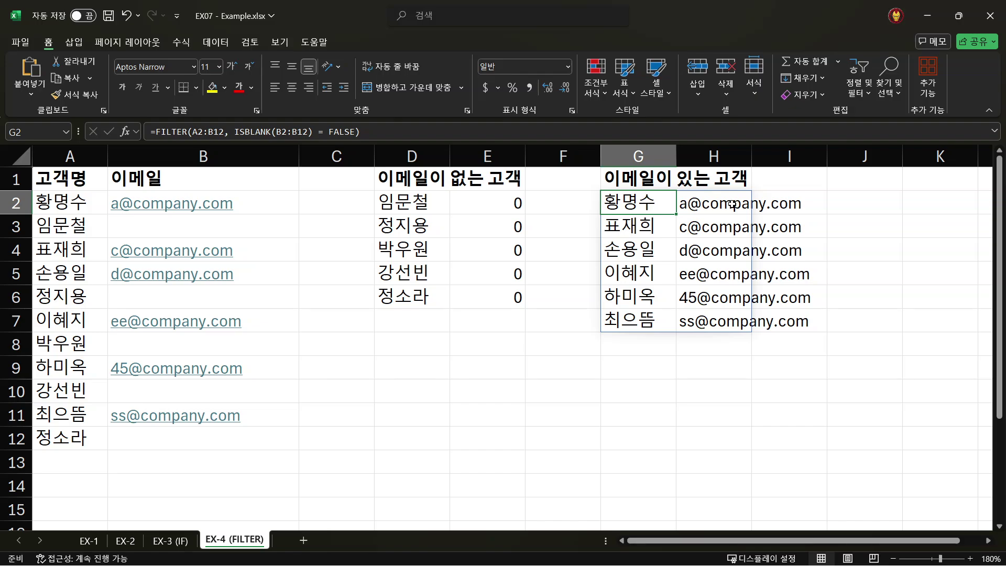
click(709, 206)
click(716, 226)
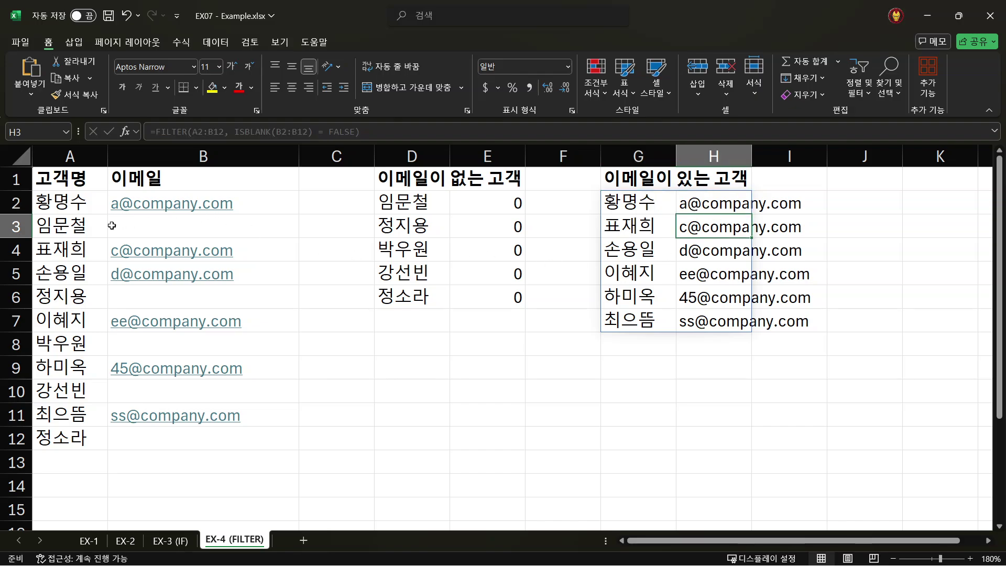
click(60, 246)
click(707, 231)
click(708, 251)
click(640, 321)
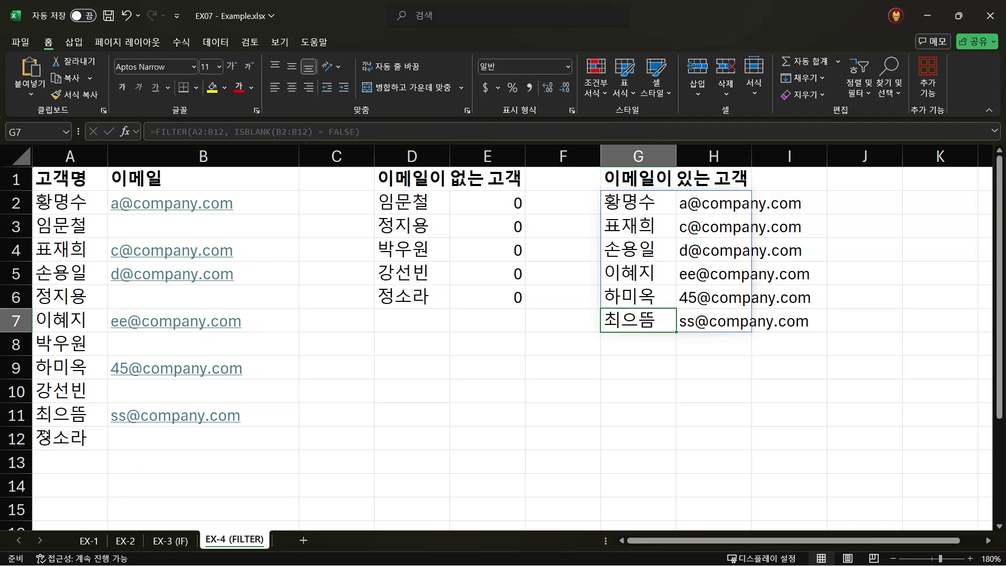
click(51, 417)
click(687, 319)
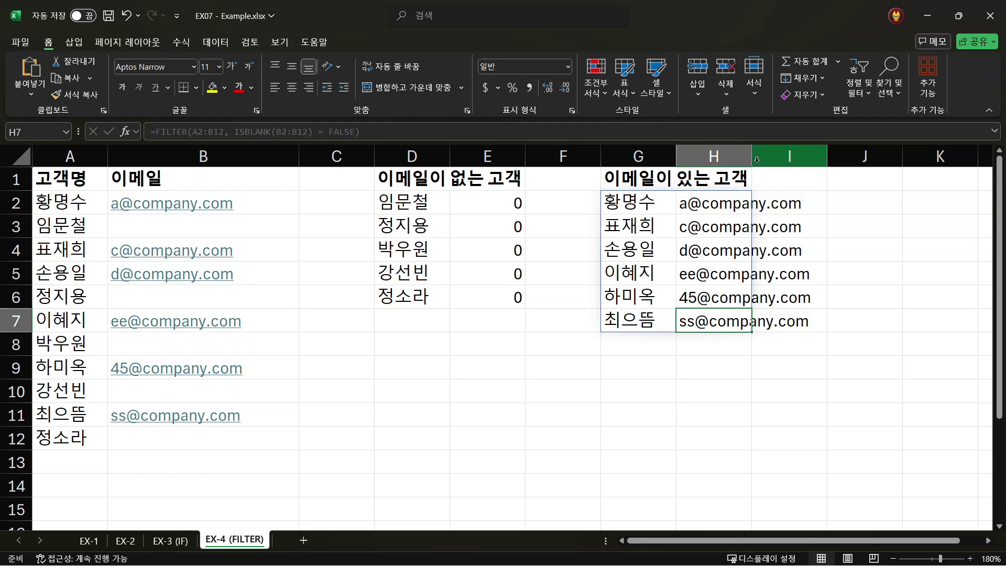
Step: Widen column H to fit the full email addresses, and review the D1, G1 and A1 headings
drag(751, 157, 847, 157)
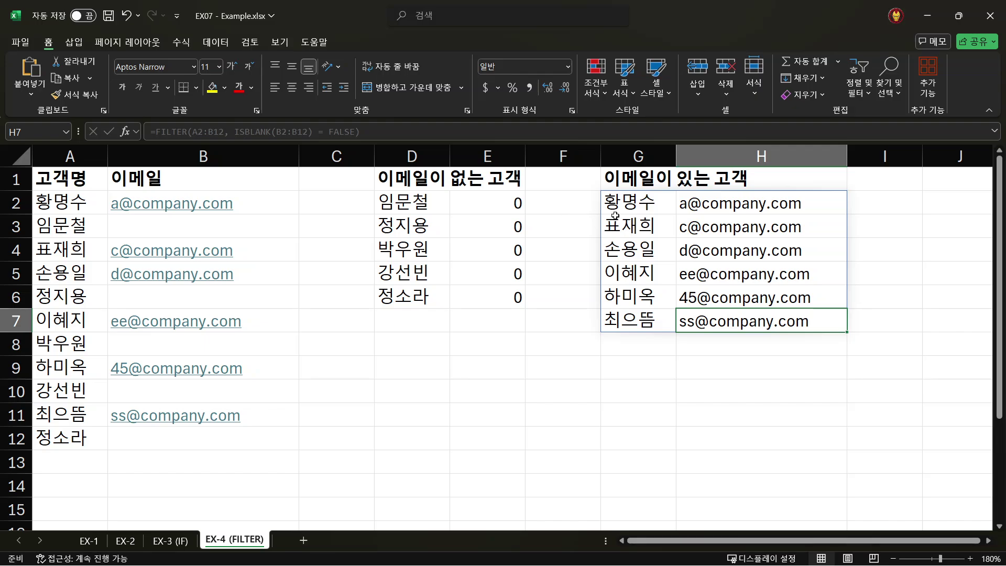
click(399, 180)
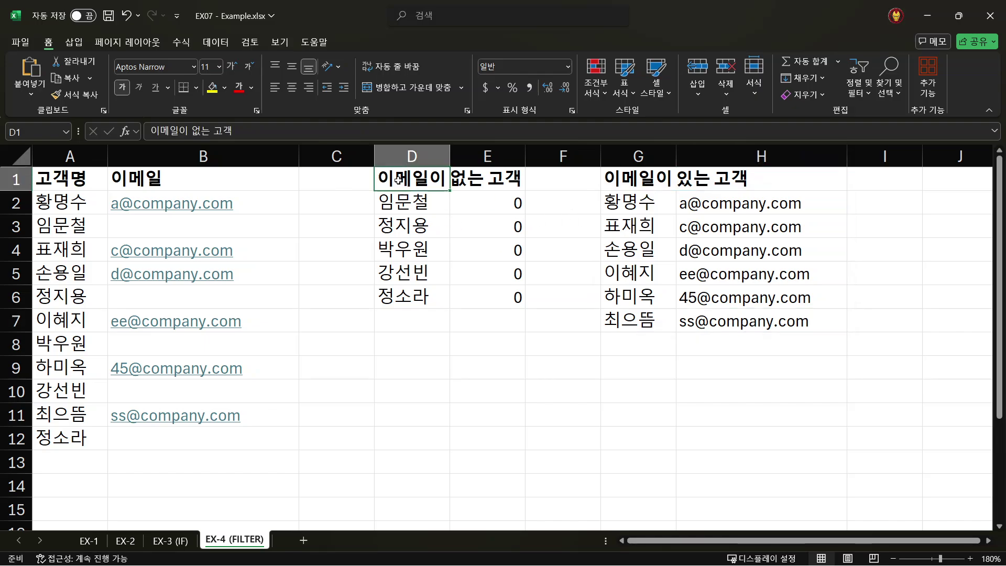
click(656, 180)
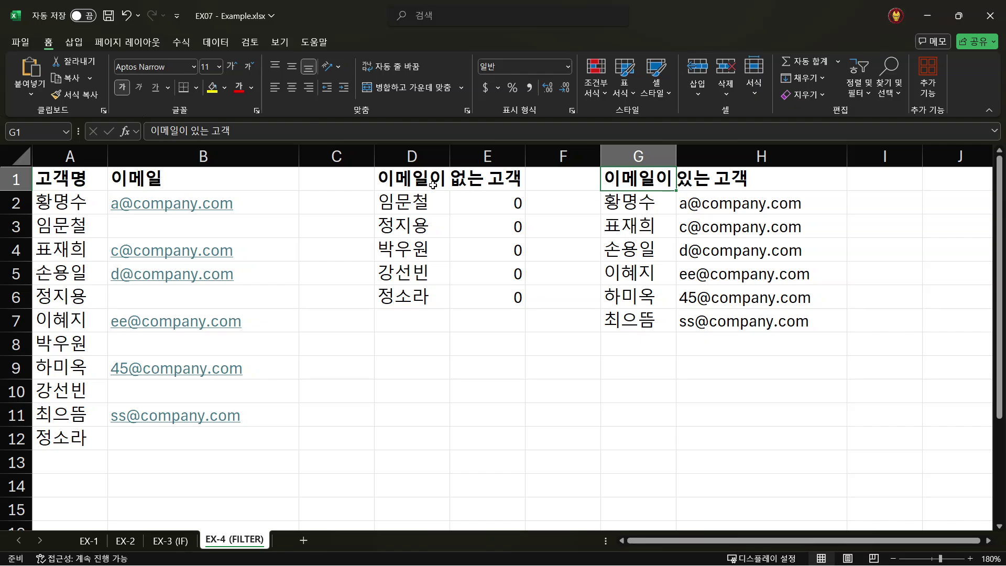
click(57, 185)
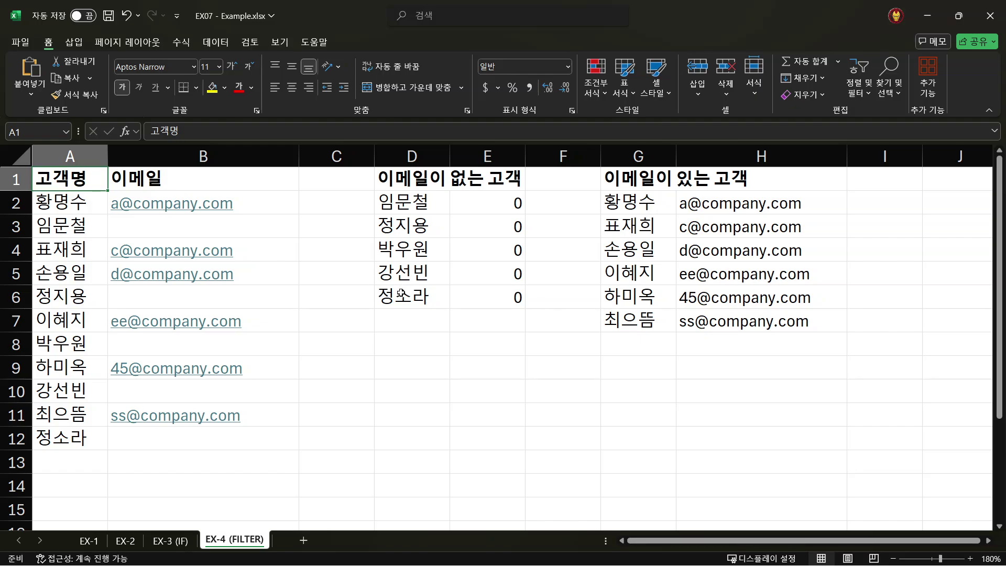
Step: Review the earlier examples on sheets EX-3 (IF), EX-2 and EX-1, including the IF formula in B2 of EX-3
click(170, 540)
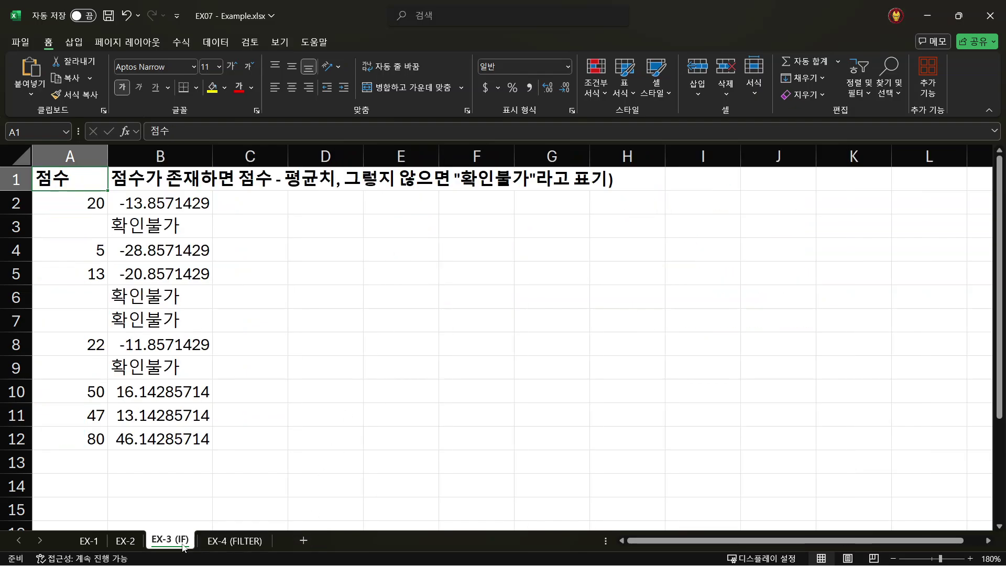
click(167, 199)
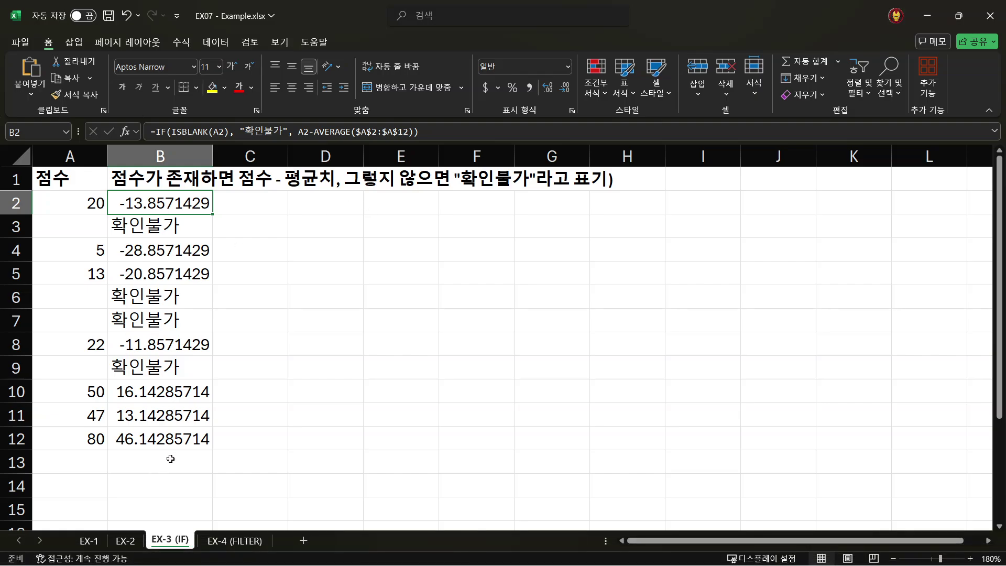
click(128, 542)
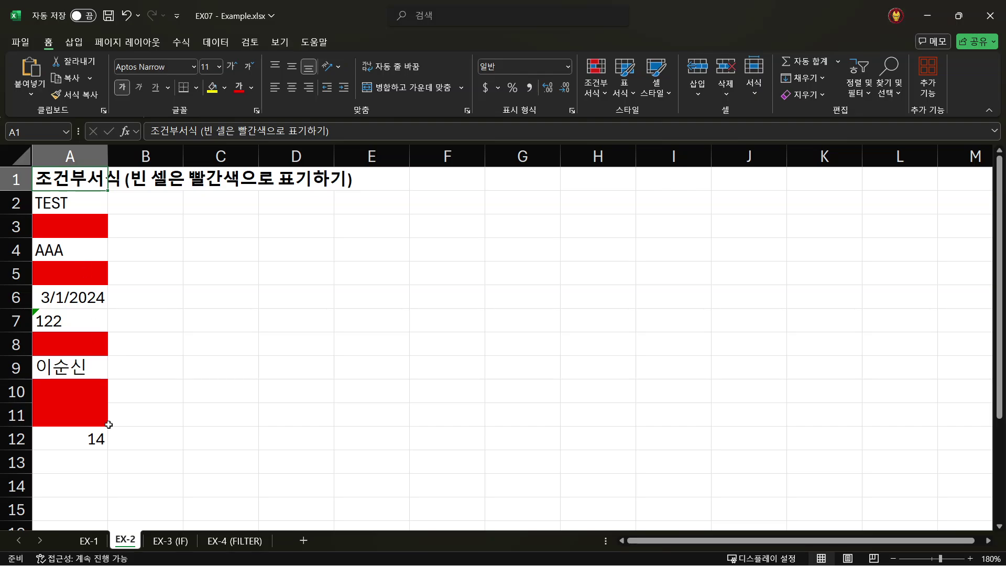
click(88, 541)
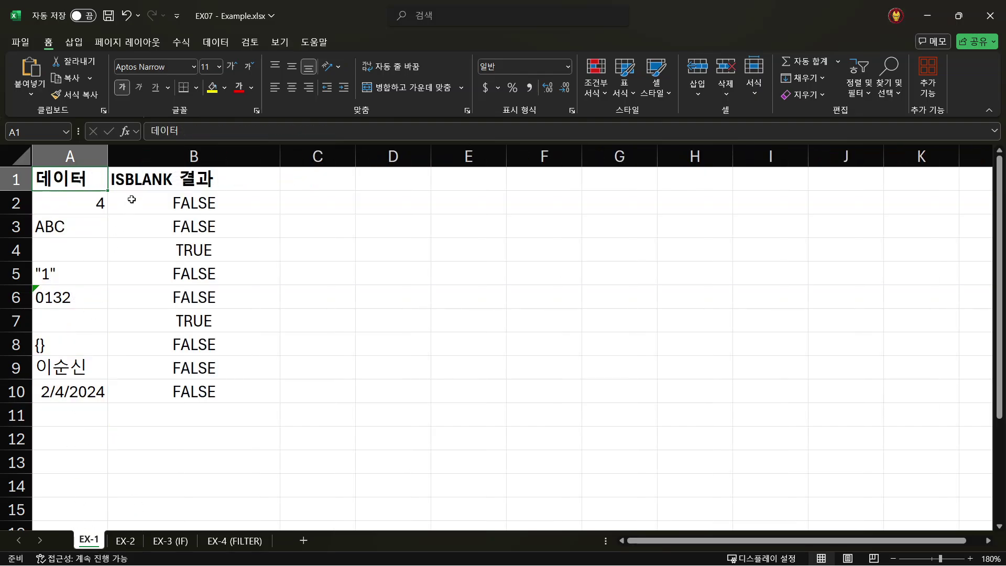